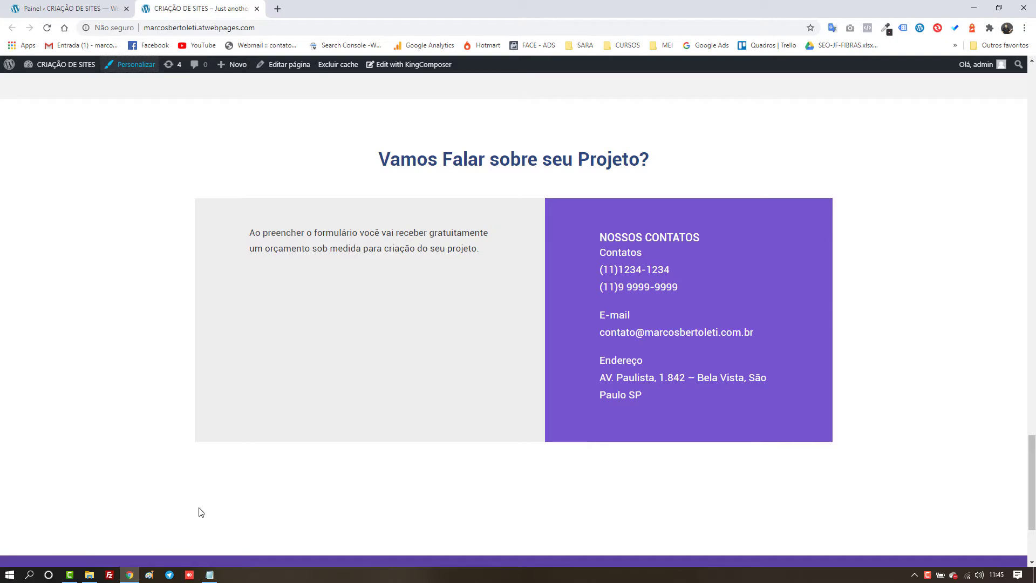
Extract the forme-site-gratis ZIP archive in the CURSO-GRATUITO folder into its own forme-site-gratis folder.
{"action": "left_click", "coordinate": [92, 574]}
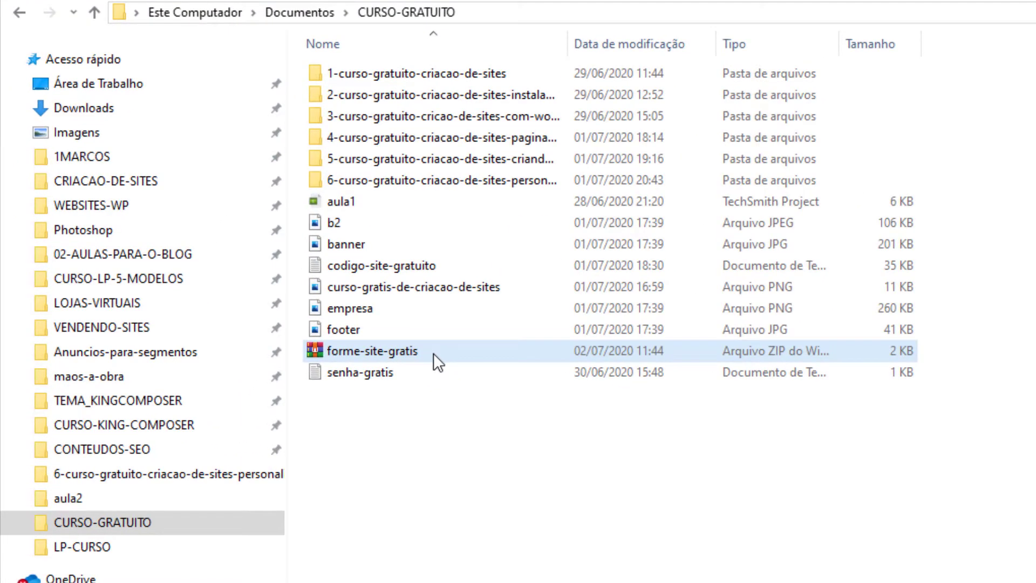
{"action": "right_click", "coordinate": [319, 352]}
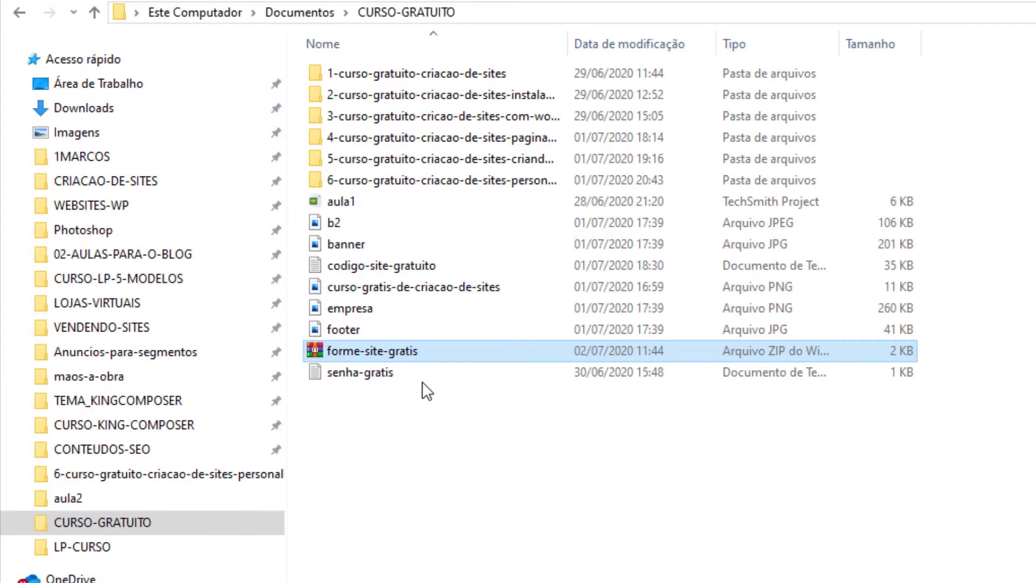
{"action": "right_click", "coordinate": [344, 345]}
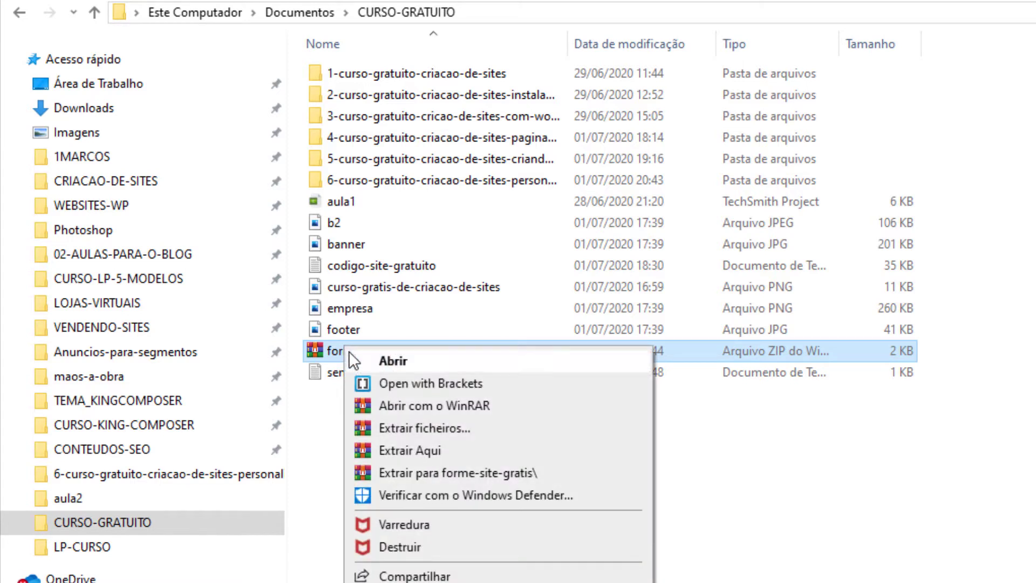
{"action": "right_click", "coordinate": [329, 347]}
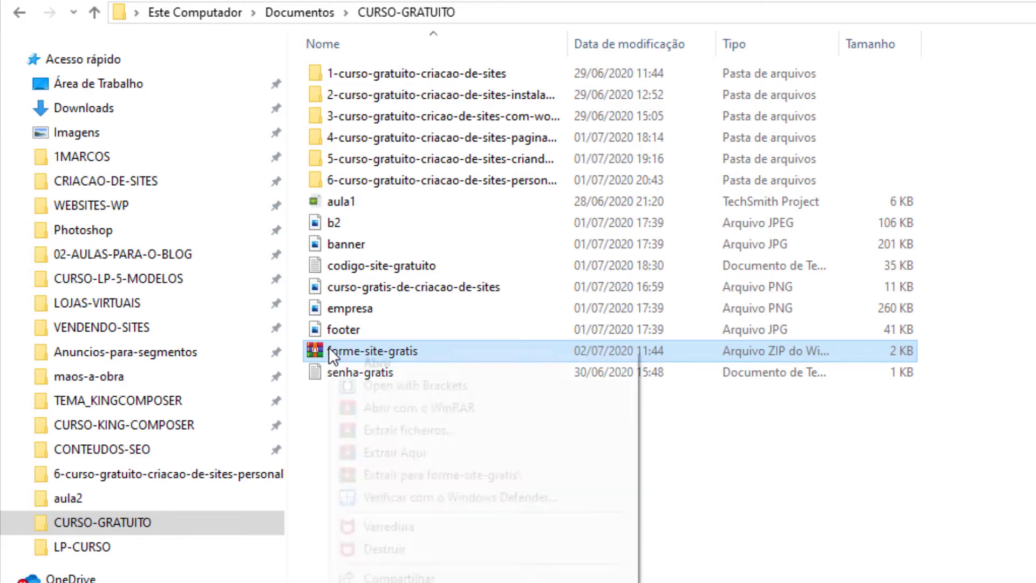
{"action": "left_click", "coordinate": [507, 476]}
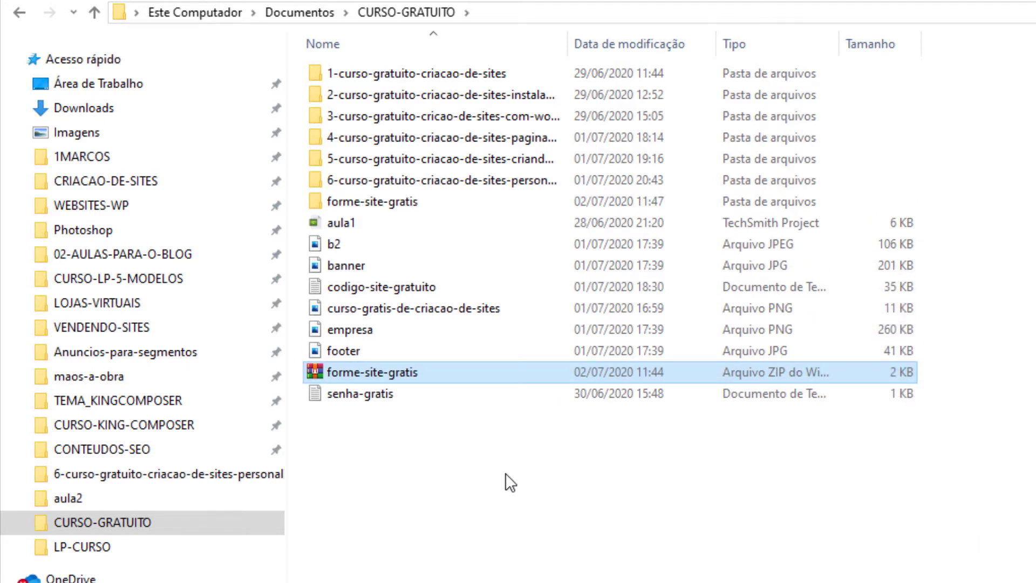
Look inside the extracted forme-site-gratis folder for the JSON form file and compare it with the ZIP archive.
{"action": "double_click", "coordinate": [448, 208]}
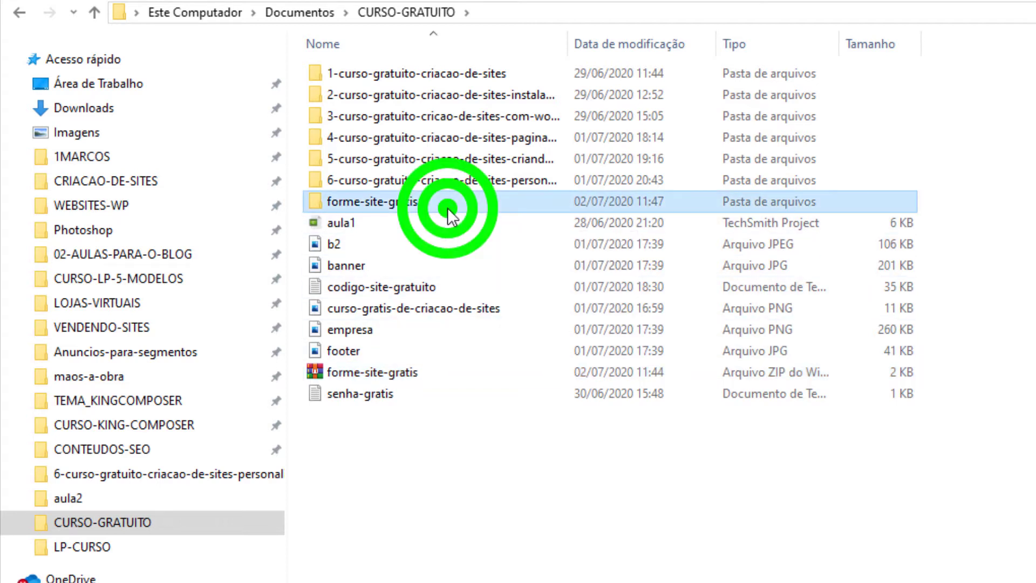
{"action": "left_click", "coordinate": [455, 75]}
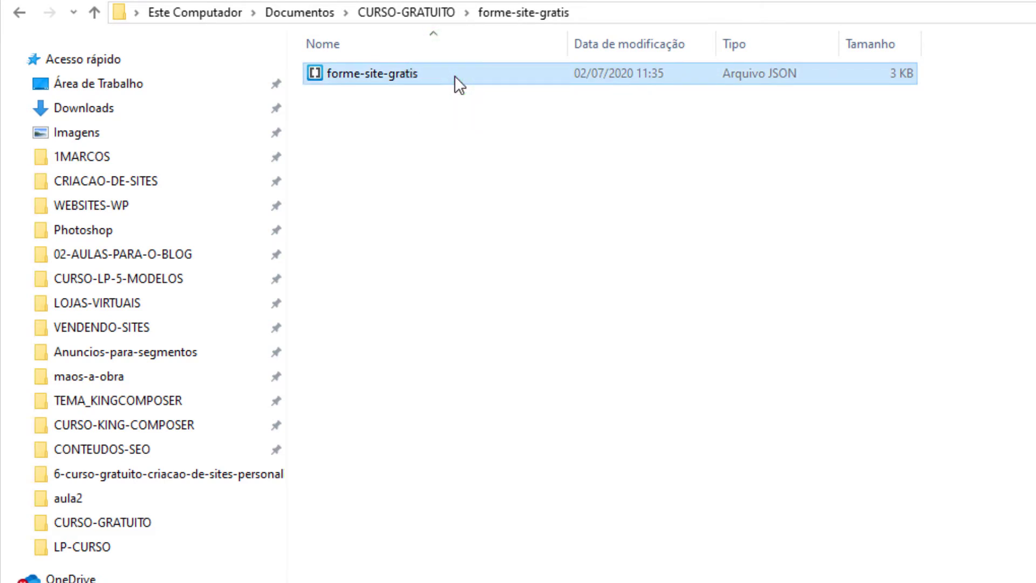
{"action": "left_click", "coordinate": [558, 268]}
{"action": "left_click", "coordinate": [410, 14]}
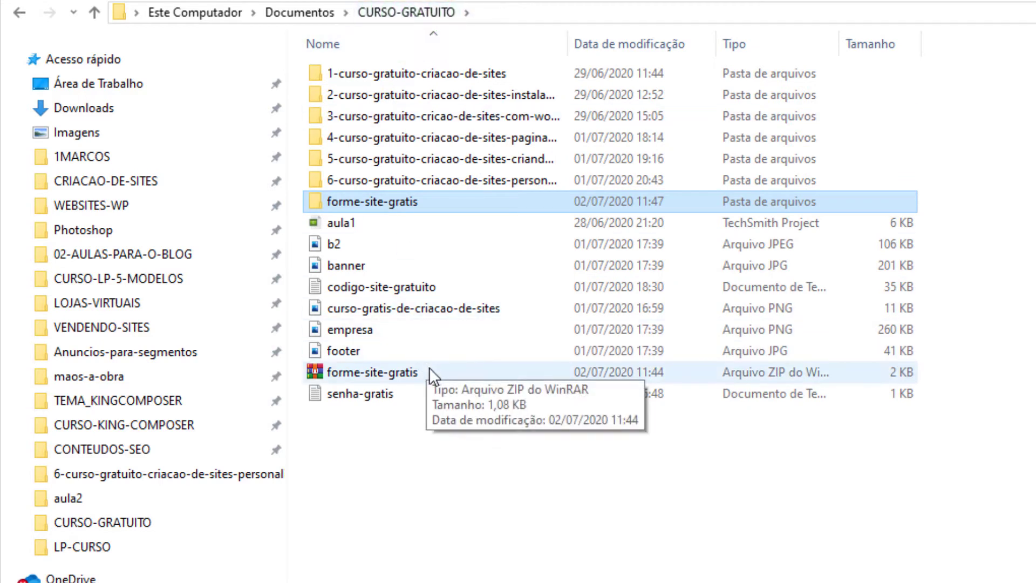
{"action": "right_click", "coordinate": [408, 372]}
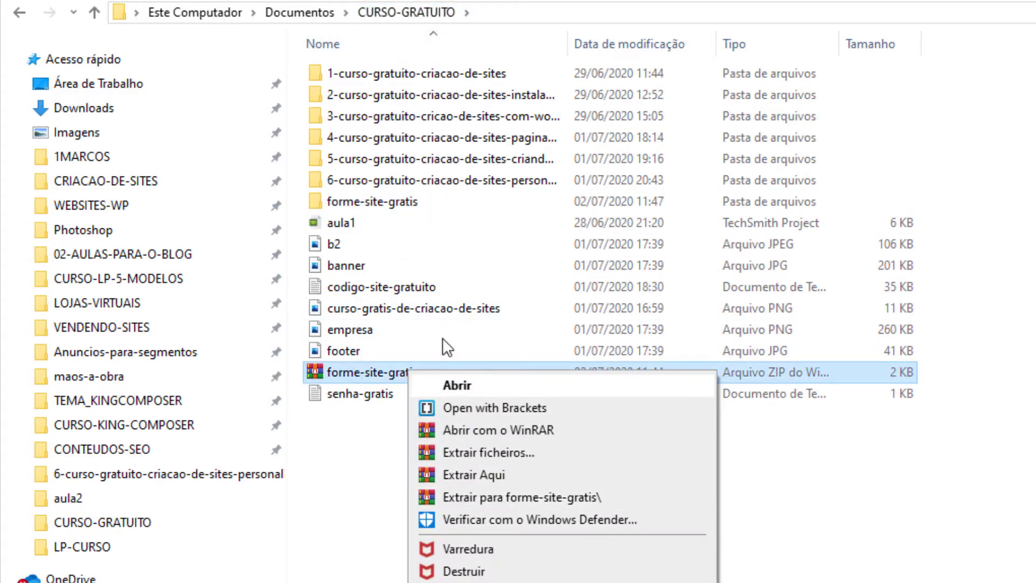
{"action": "left_click", "coordinate": [424, 202]}
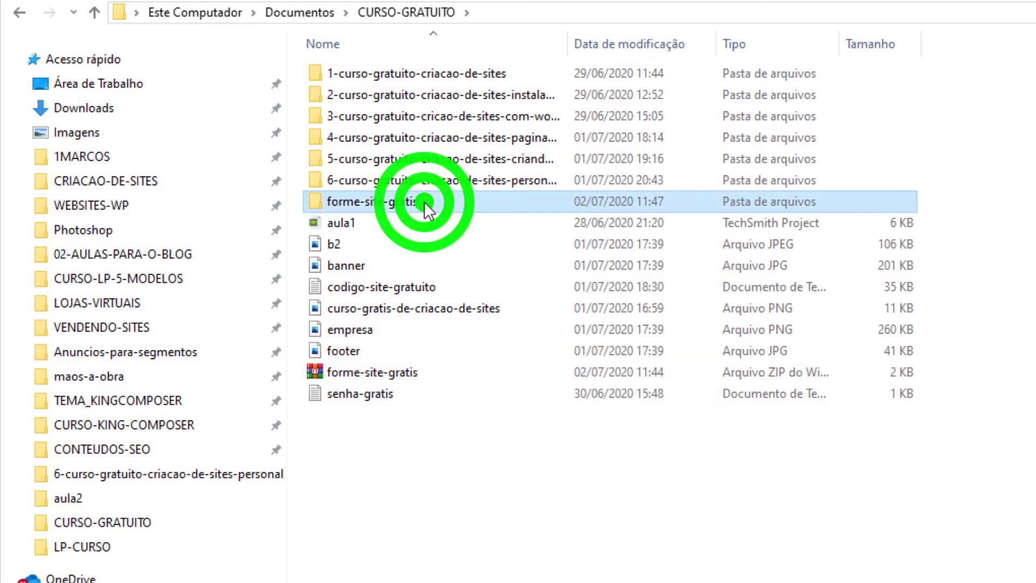
{"action": "double_click", "coordinate": [455, 202]}
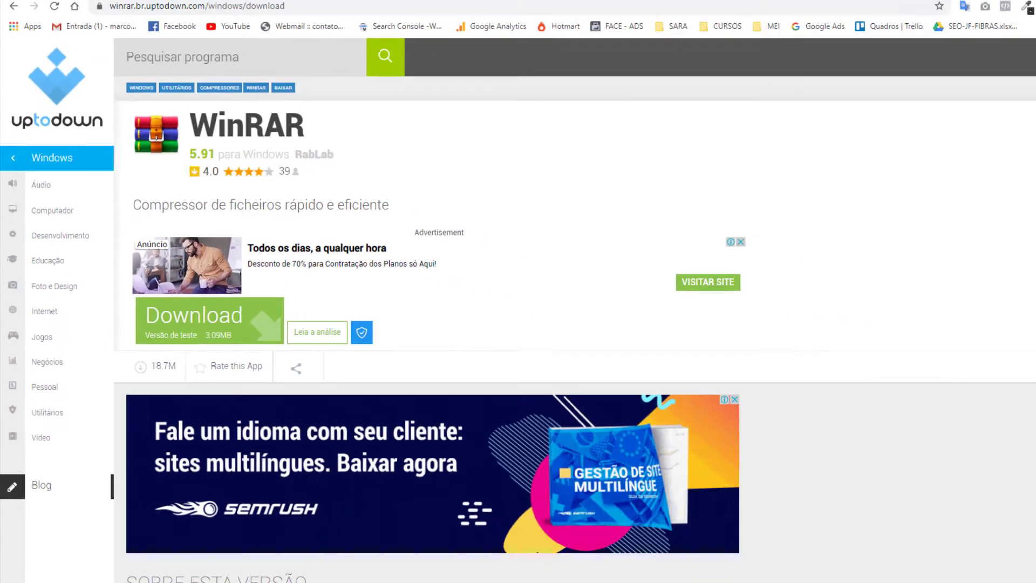
Go back to the WordPress dashboard in the browser and start a form import in Caldera Forms.
{"action": "left_click", "coordinate": [389, 11]}
{"action": "left_click", "coordinate": [91, 10]}
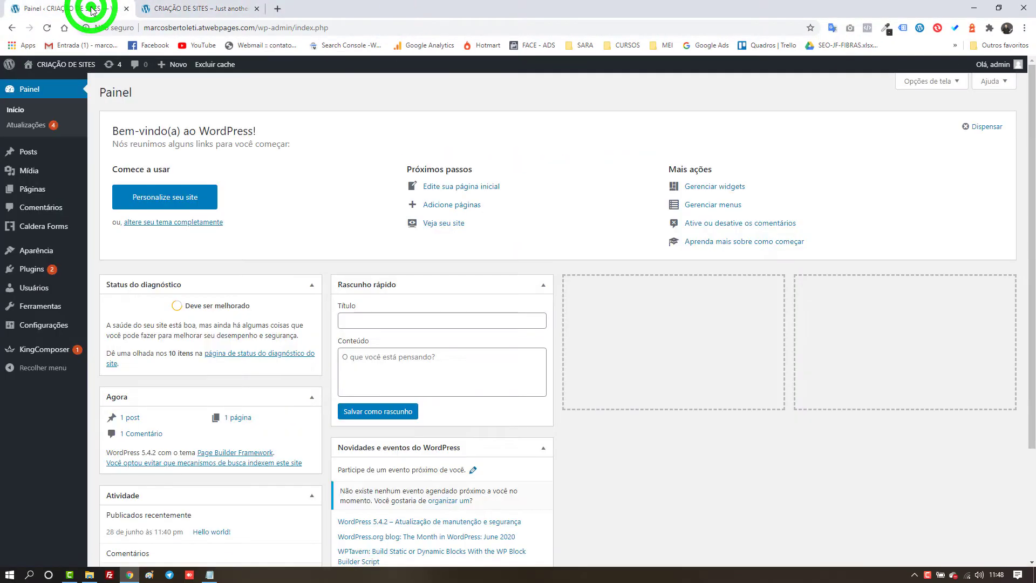
{"action": "left_click", "coordinate": [59, 231]}
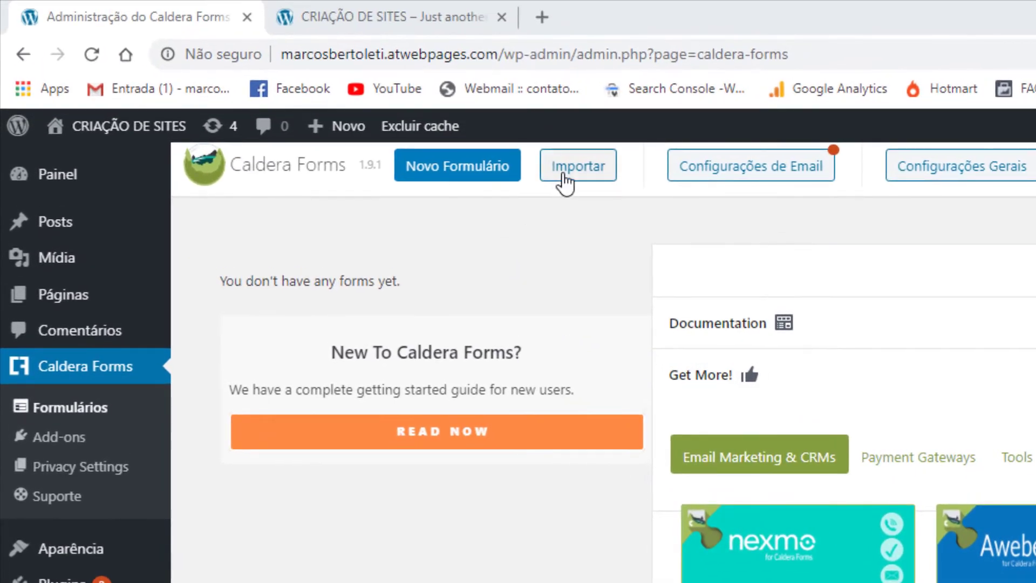
{"action": "left_click", "coordinate": [500, 45]}
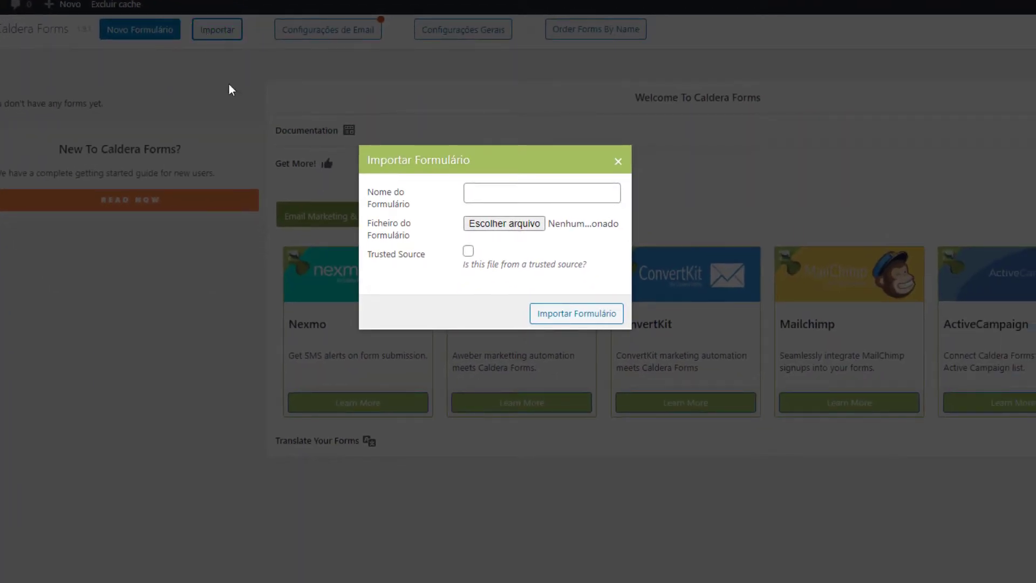
Name the form being imported "contato" and mark its file as coming from a trusted source.
{"action": "left_click", "coordinate": [510, 193]}
{"action": "type", "text": "contat"}
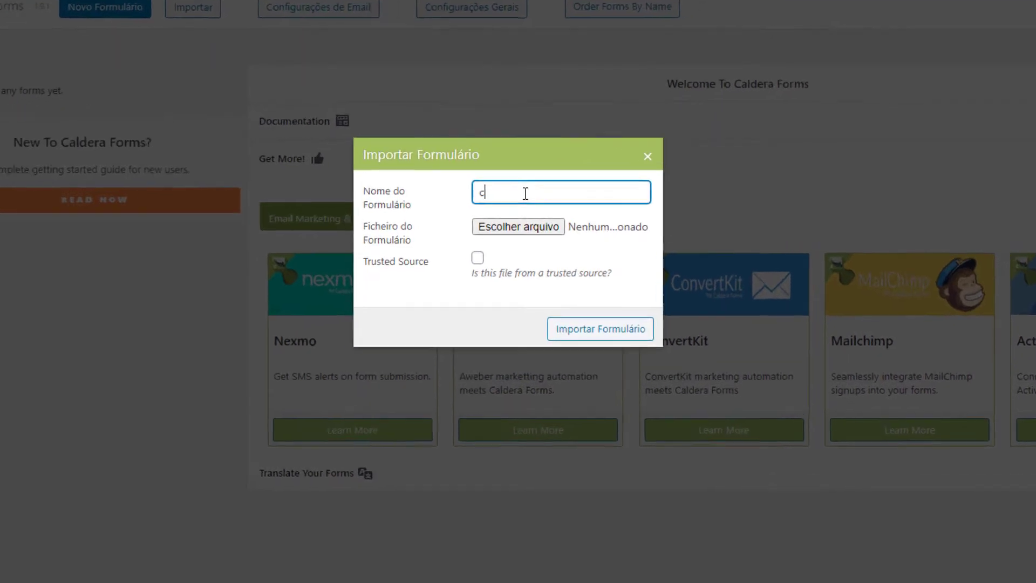
{"action": "type", "text": "o"}
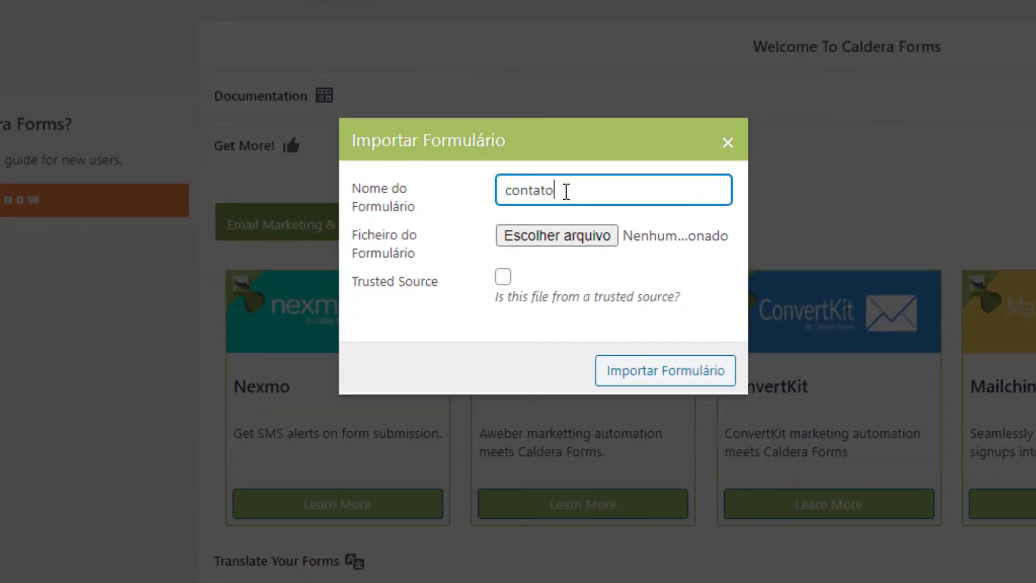
{"action": "left_click", "coordinate": [503, 278]}
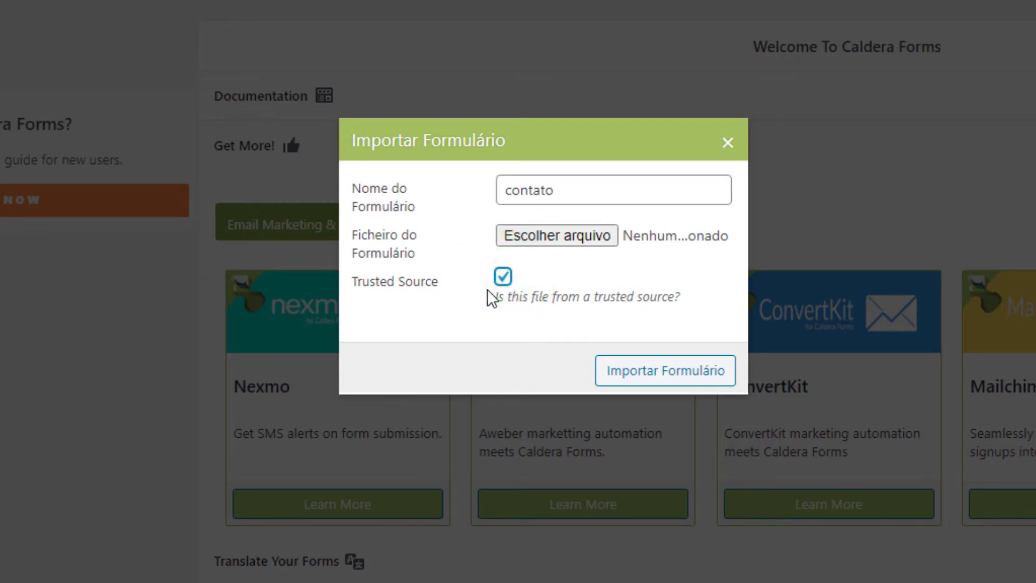
Choose the forme-site-gratis JSON file from the extracted forme-site-gratis folder as the form file.
{"action": "left_click", "coordinate": [537, 239]}
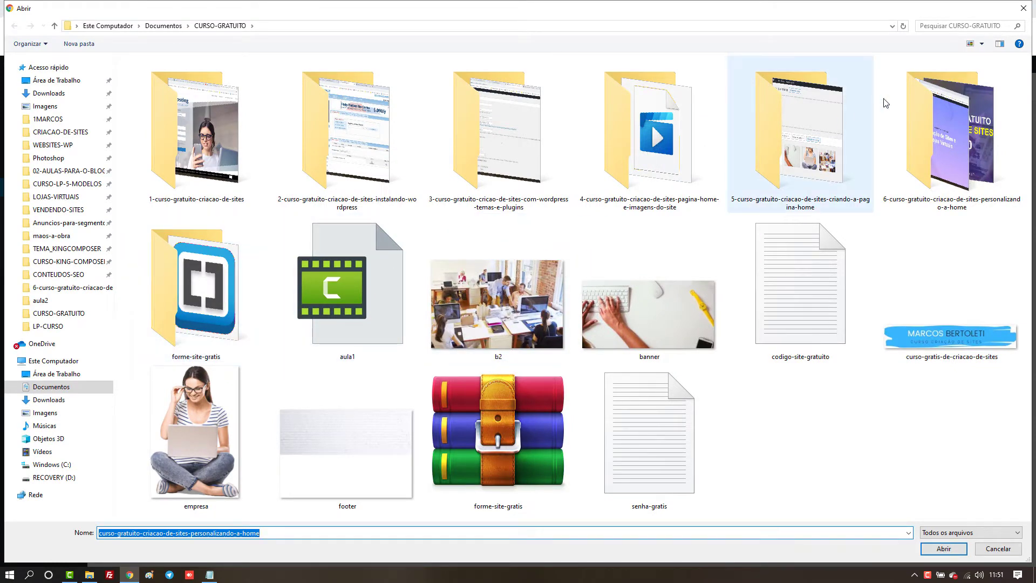
{"action": "left_click", "coordinate": [984, 45]}
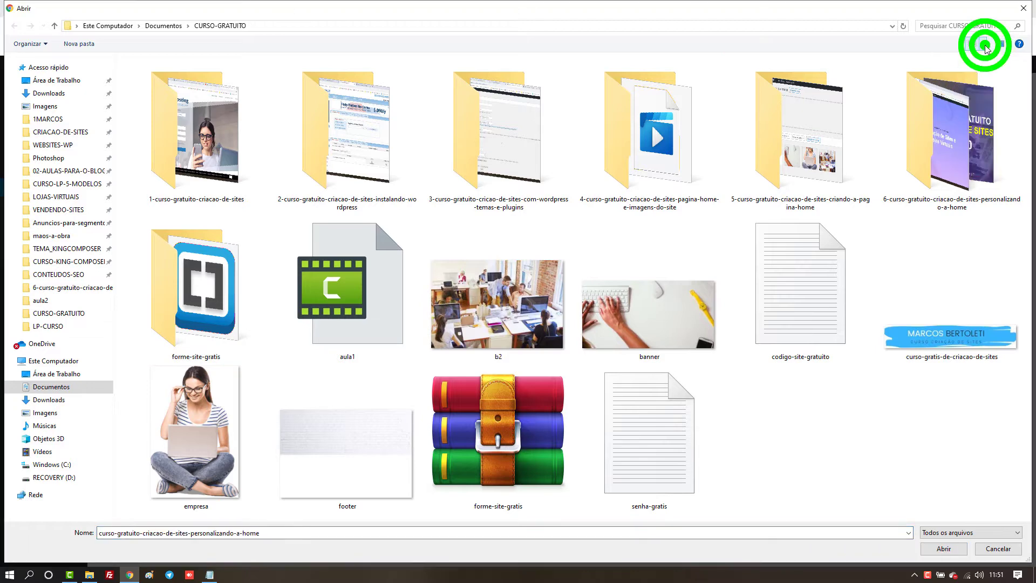
{"action": "left_click_drag", "start_coordinate": [986, 47], "coordinate": [983, 84]}
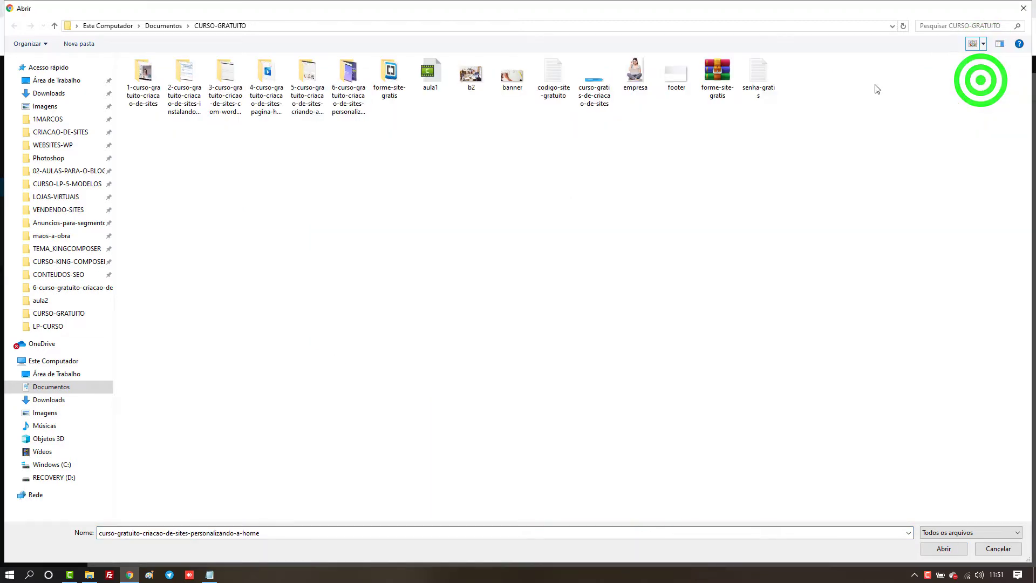
{"action": "double_click", "coordinate": [389, 73]}
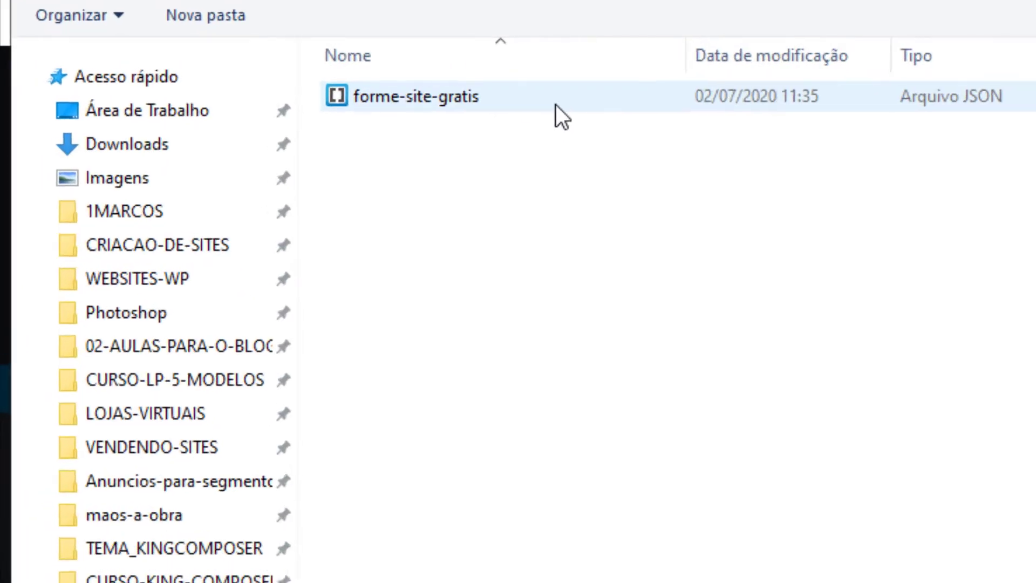
{"action": "left_click", "coordinate": [555, 104]}
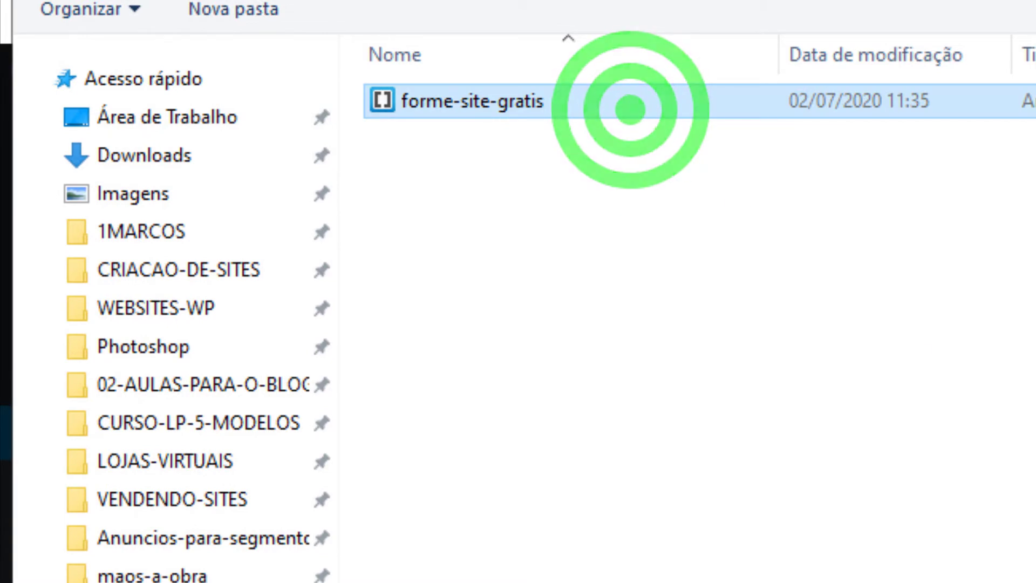
{"action": "left_click", "coordinate": [927, 545]}
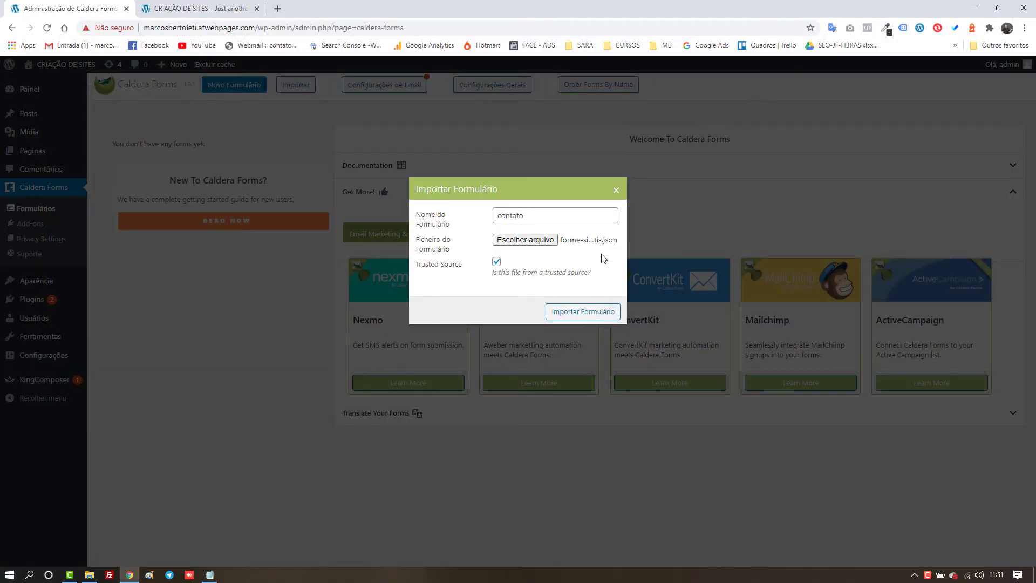
Import the contato form into Caldera Forms and save it in the form editor.
{"action": "left_click", "coordinate": [622, 251]}
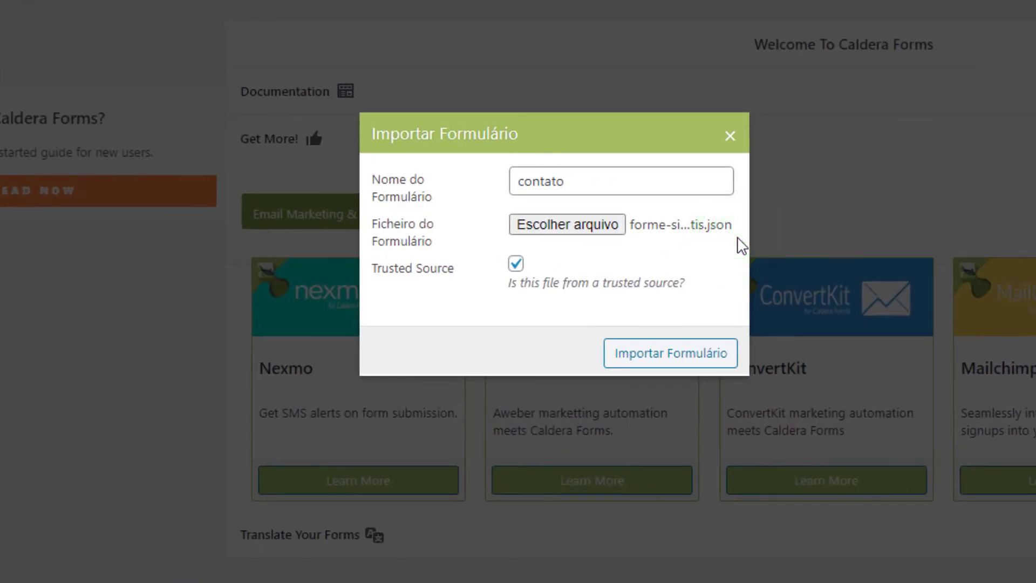
{"action": "left_click", "coordinate": [483, 182]}
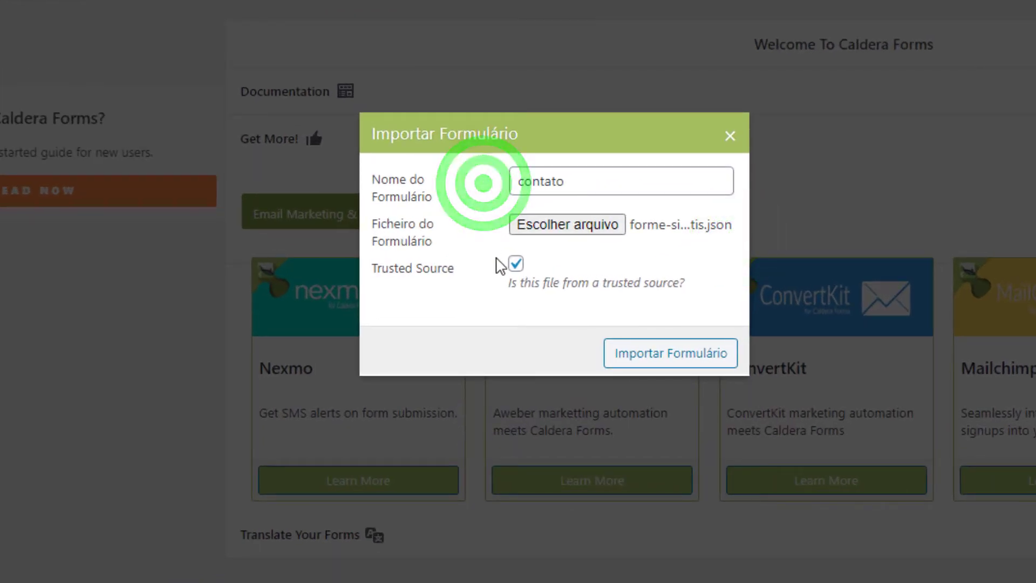
{"action": "left_click", "coordinate": [494, 229]}
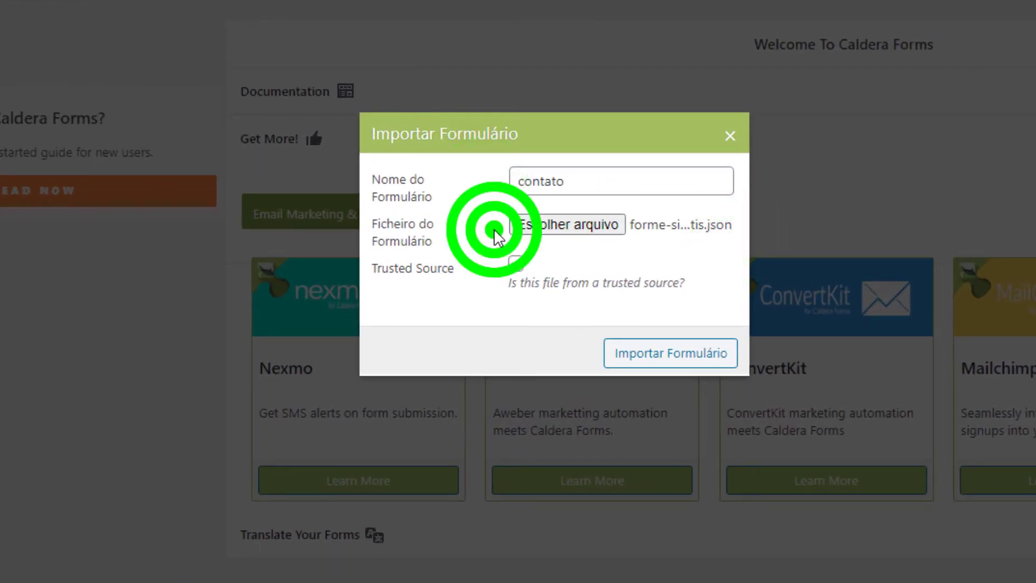
{"action": "left_click", "coordinate": [683, 359]}
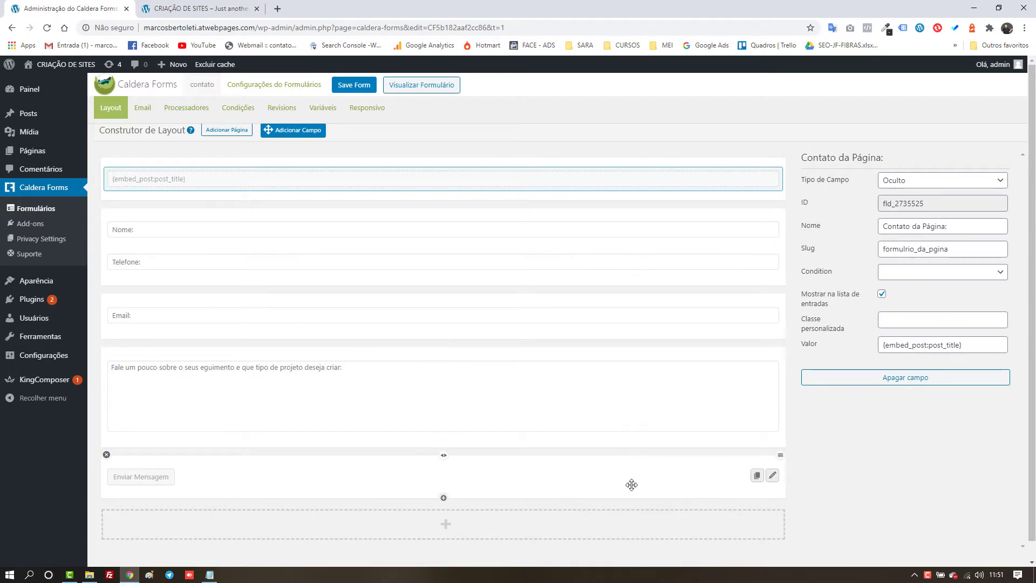
{"action": "left_click", "coordinate": [363, 86]}
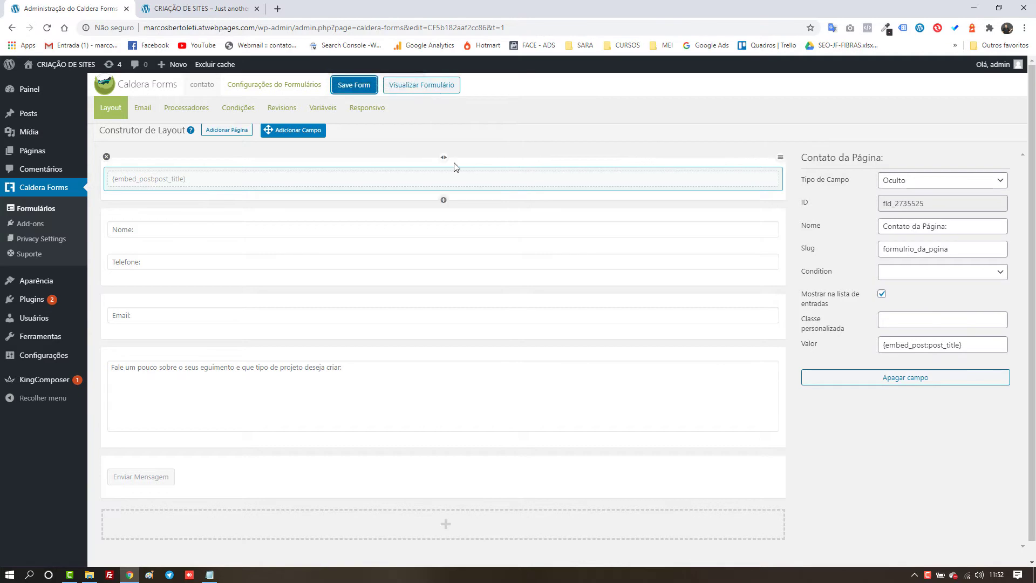
Reload the site's home page and examine the contact form in the "Vamos Falar sobre seu Projeto?" section.
{"action": "left_click", "coordinate": [203, 9]}
{"action": "left_click", "coordinate": [45, 27]}
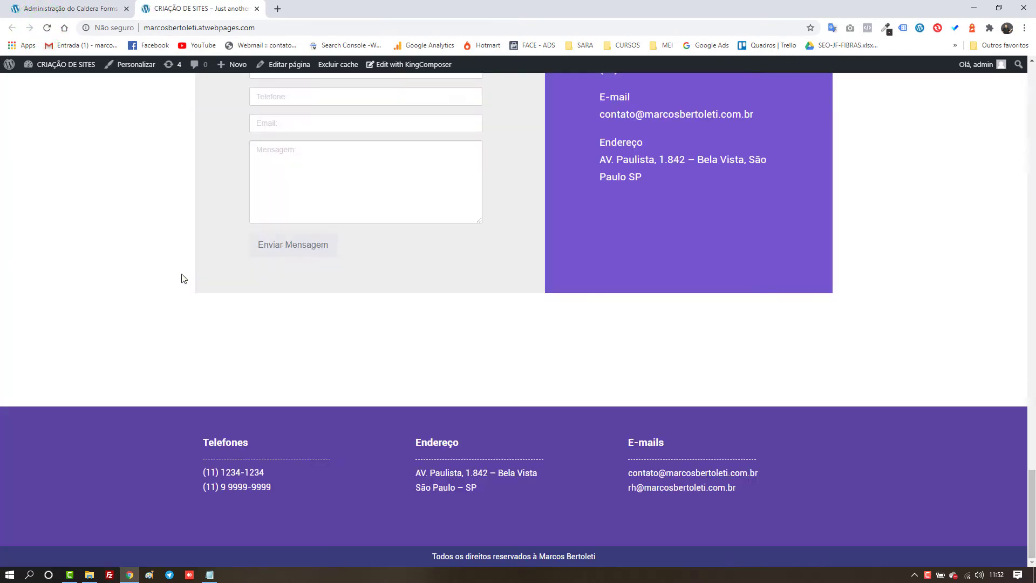
{"action": "scroll", "coordinate": [183, 279], "scroll_direction": "up", "scroll_amount": 4}
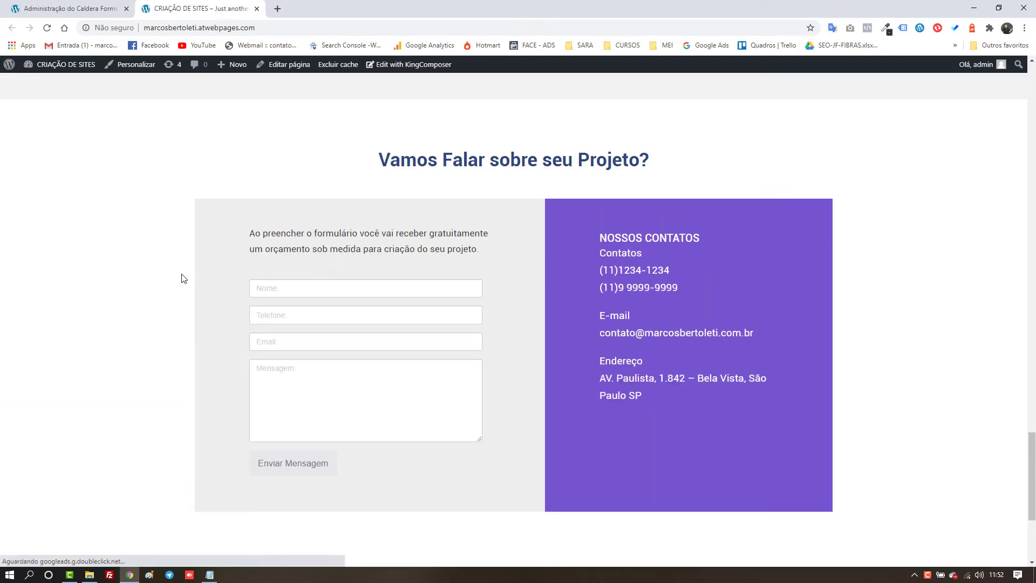
{"action": "scroll", "coordinate": [184, 278], "scroll_direction": "down", "scroll_amount": 3}
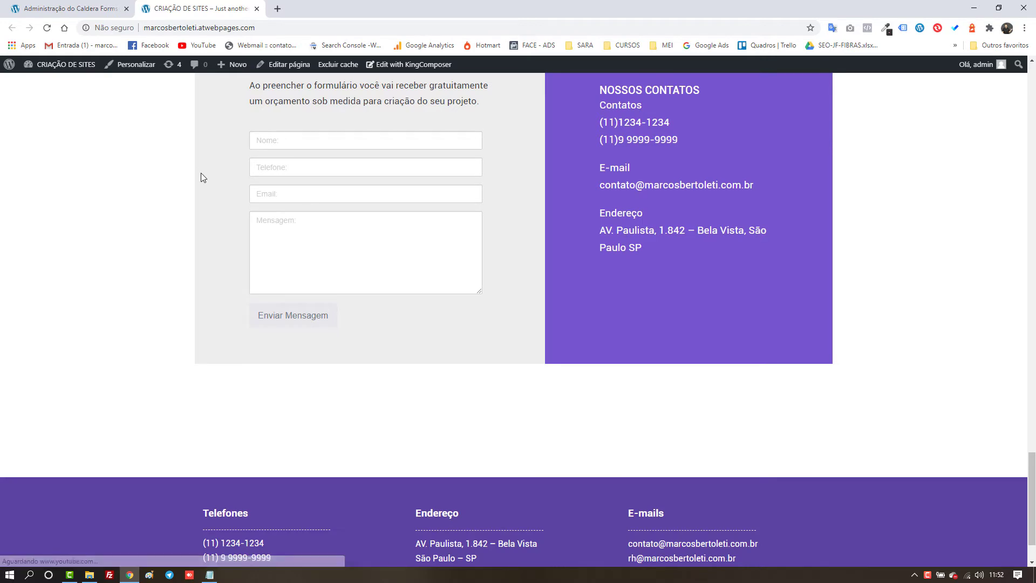
{"action": "scroll", "coordinate": [200, 194], "scroll_direction": "up", "scroll_amount": 1}
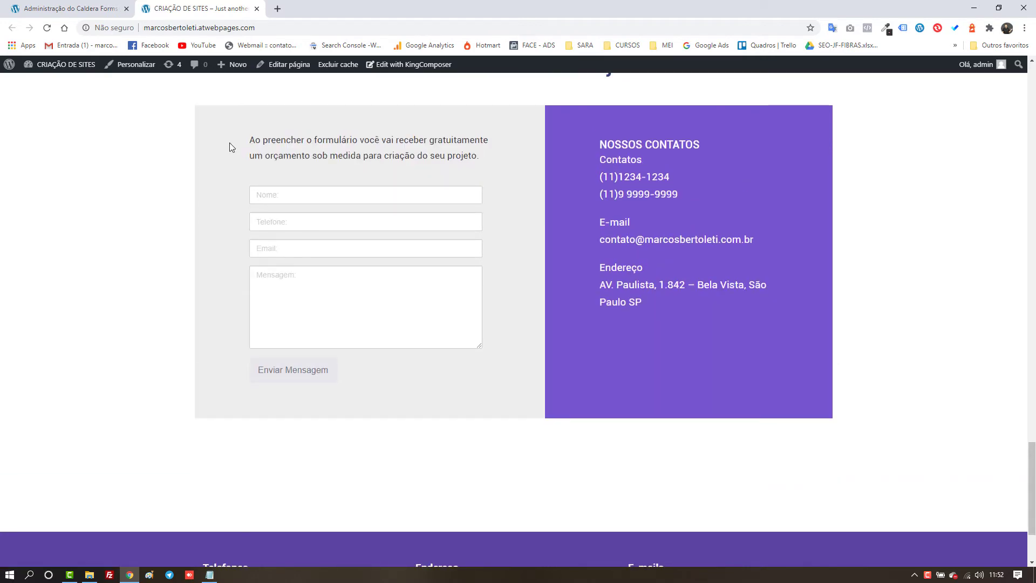
Open the home page for editing in a new browser tab and switch to it.
{"action": "right_click", "coordinate": [287, 69]}
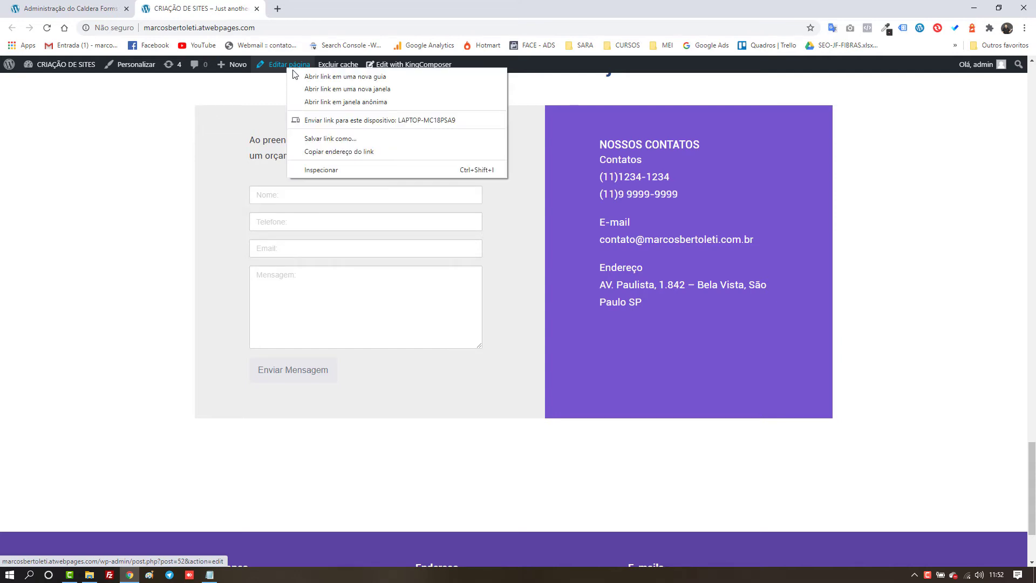
{"action": "left_click", "coordinate": [305, 78]}
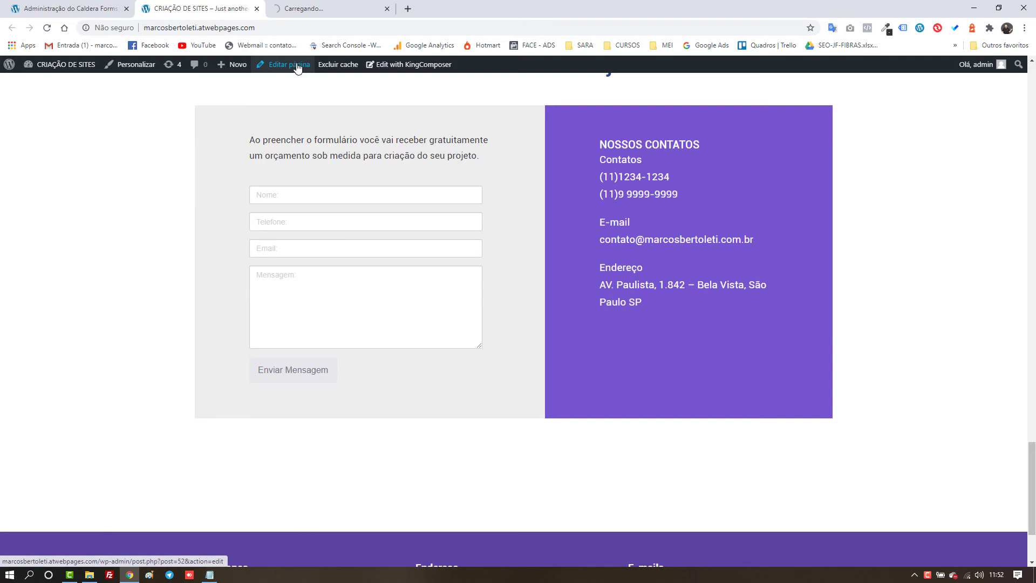
{"action": "left_click", "coordinate": [324, 9]}
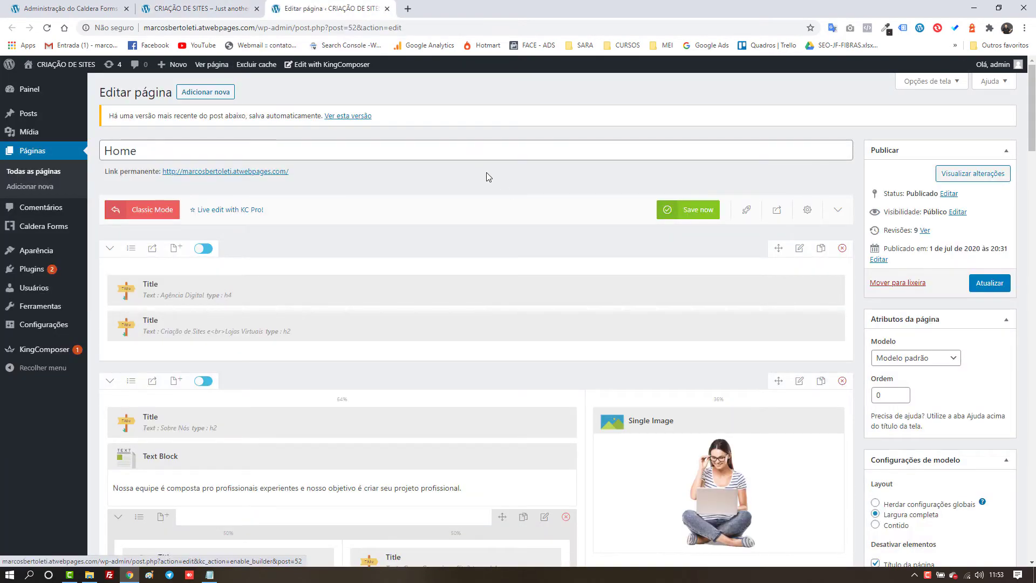
Open the settings of the Caldera Forms WordPress widget in the "Vamos Falar sobre seu Projeto?" section of the Home page.
{"action": "scroll", "coordinate": [481, 173], "scroll_direction": "down", "scroll_amount": 15}
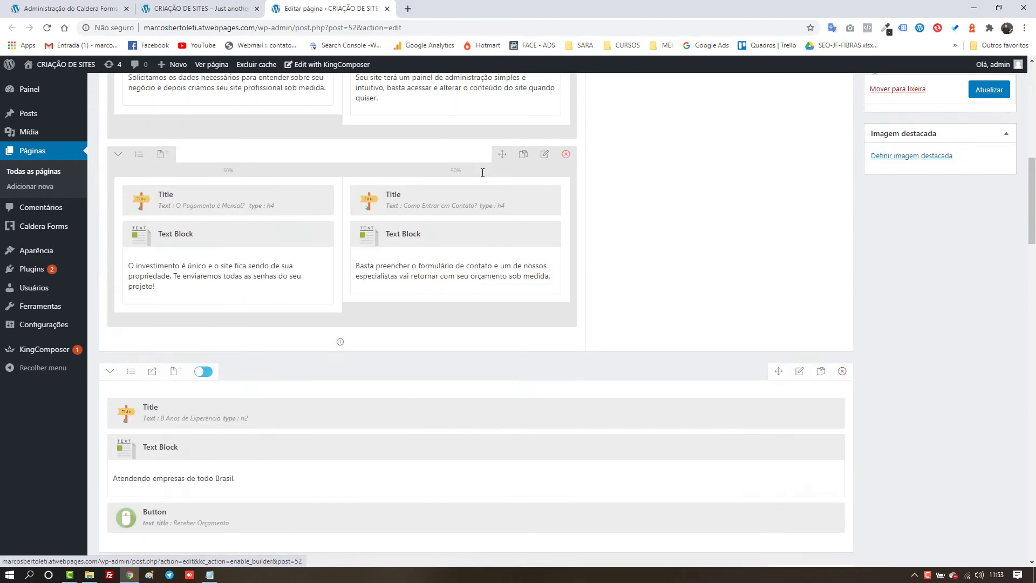
{"action": "scroll", "coordinate": [482, 173], "scroll_direction": "down", "scroll_amount": 15}
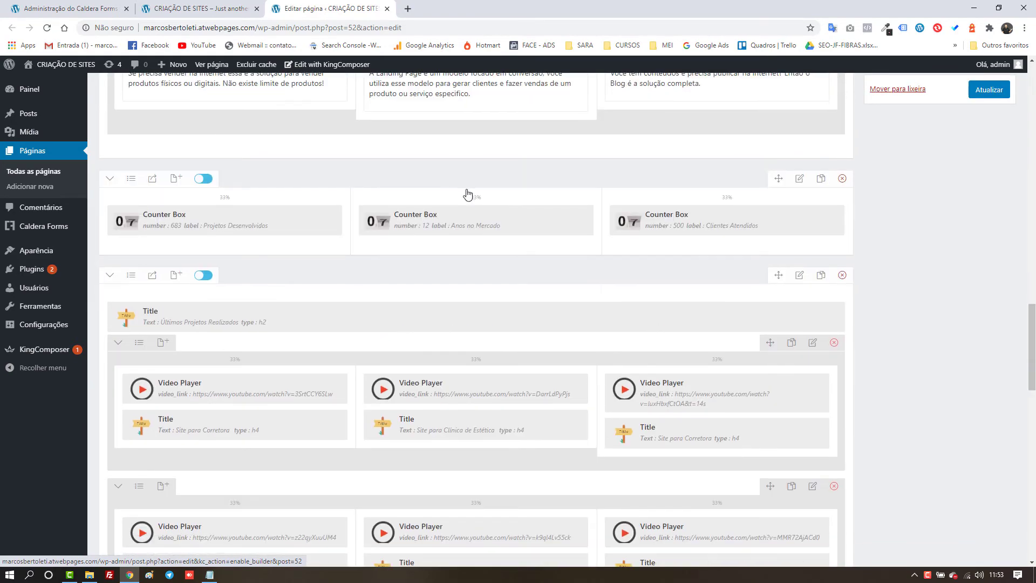
{"action": "scroll", "coordinate": [468, 194], "scroll_direction": "down", "scroll_amount": 6}
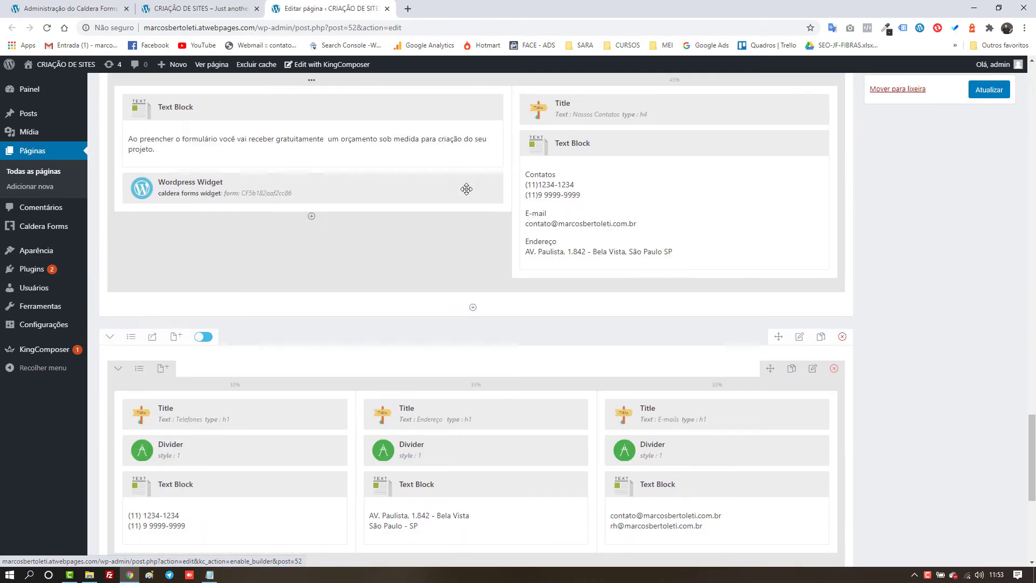
{"action": "scroll", "coordinate": [366, 234], "scroll_direction": "down", "scroll_amount": 6}
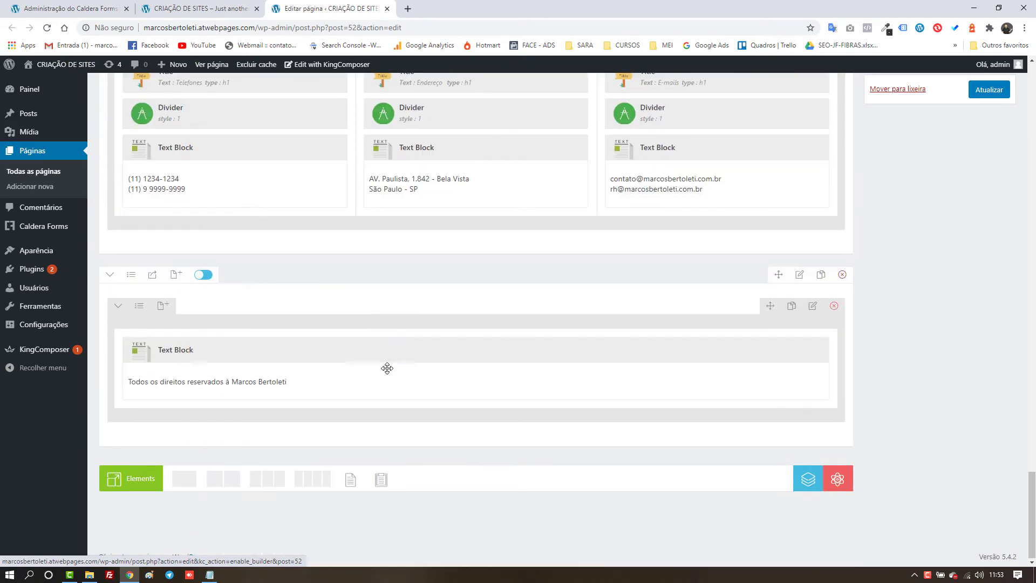
{"action": "scroll", "coordinate": [386, 365], "scroll_direction": "up", "scroll_amount": 10}
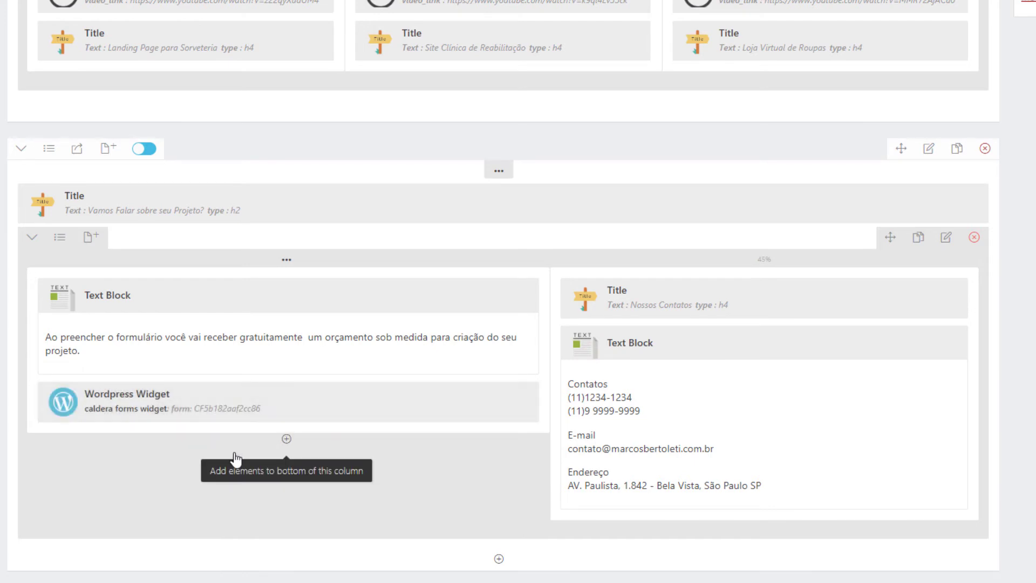
{"action": "mouse_move", "coordinate": [241, 419]}
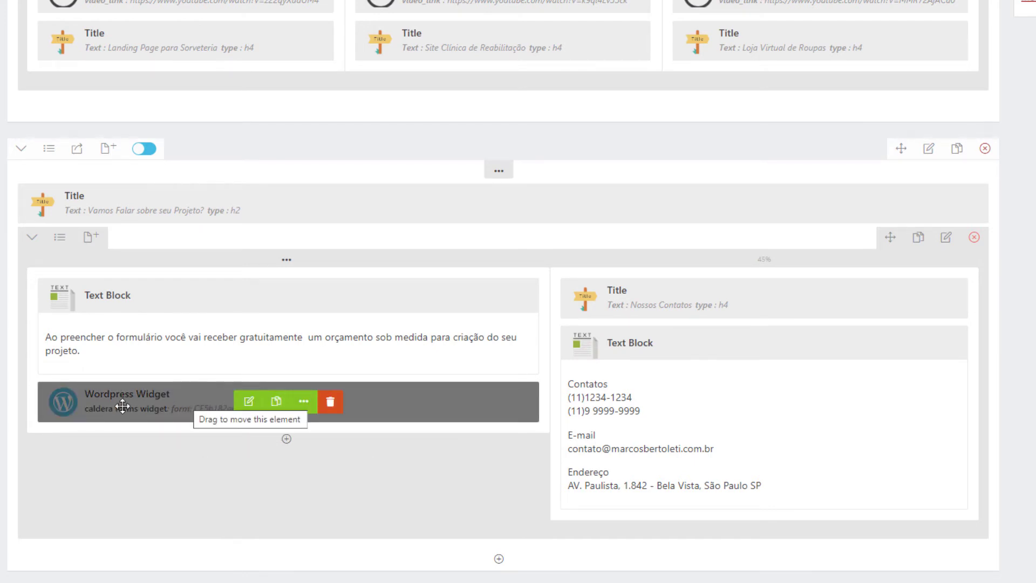
{"action": "left_click", "coordinate": [249, 401]}
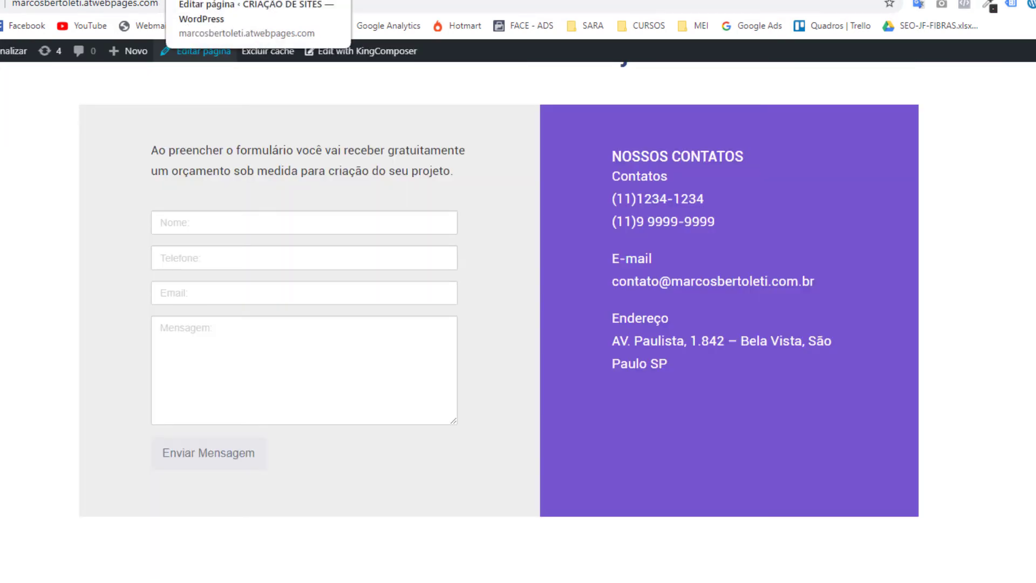
{"action": "left_click", "coordinate": [227, 2]}
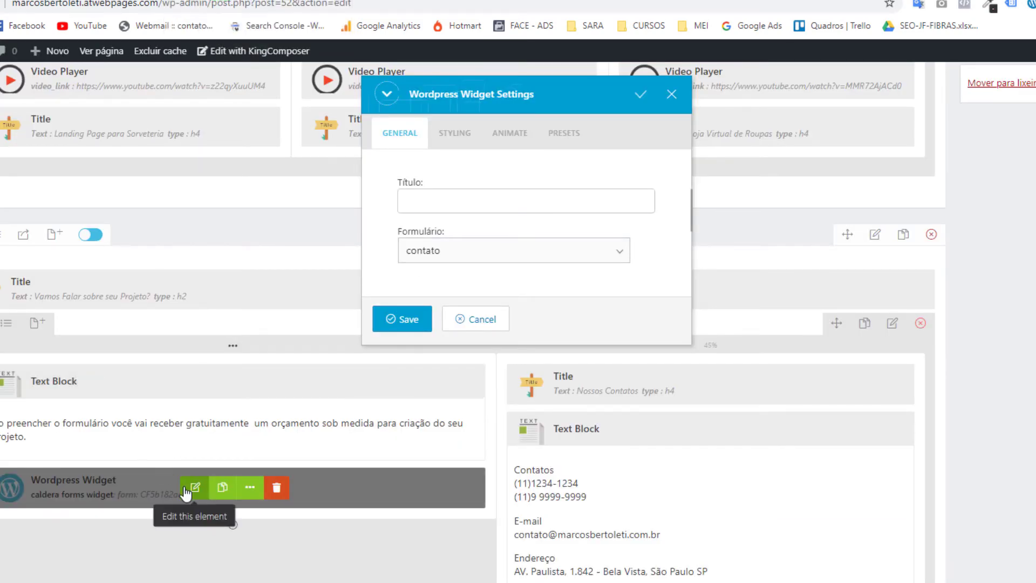
Select contato as the widget's form and save the widget settings.
{"action": "left_click", "coordinate": [495, 253]}
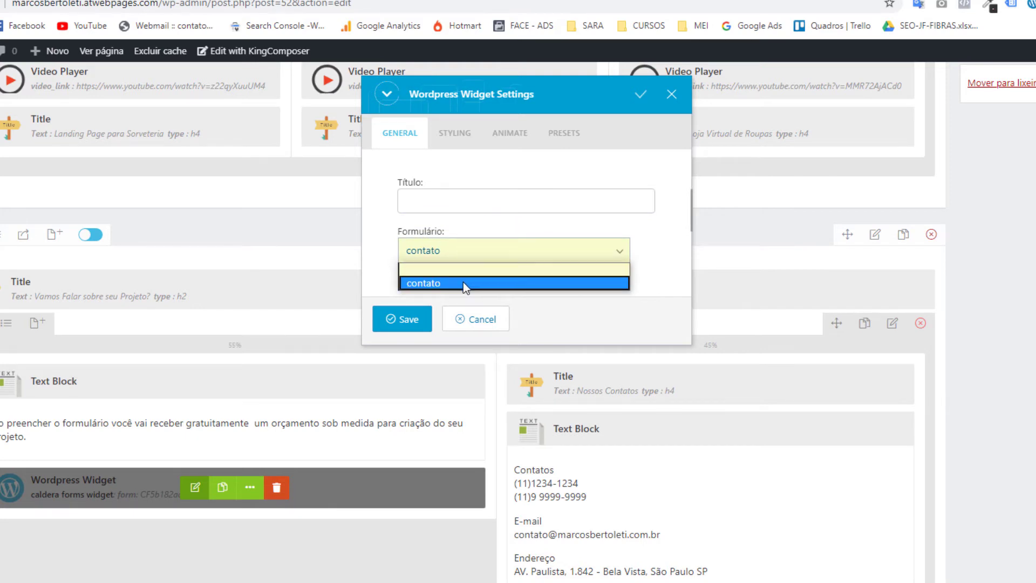
{"action": "left_click", "coordinate": [464, 282]}
{"action": "left_click", "coordinate": [458, 253]}
{"action": "left_click", "coordinate": [462, 270]}
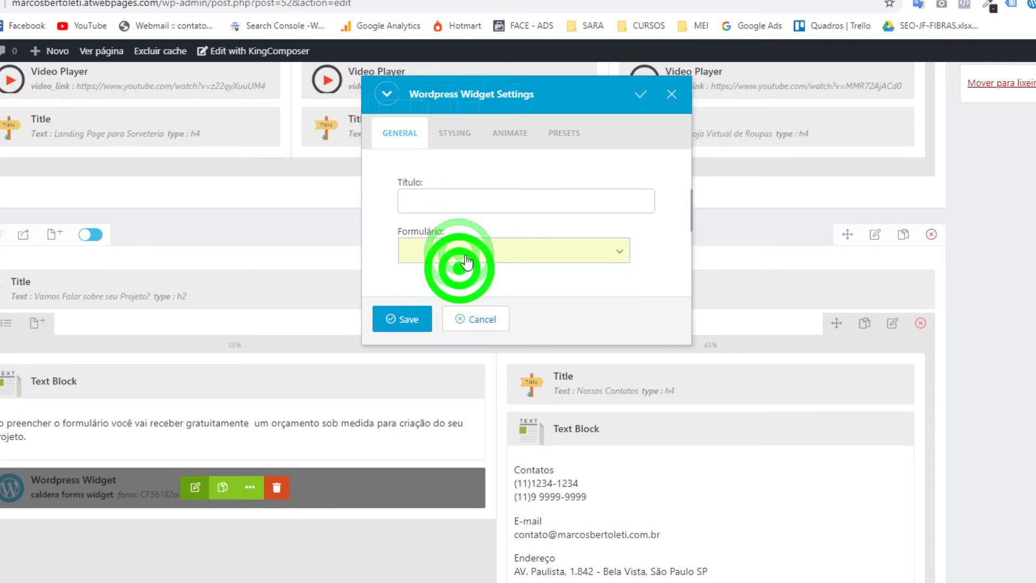
{"action": "left_click", "coordinate": [465, 257]}
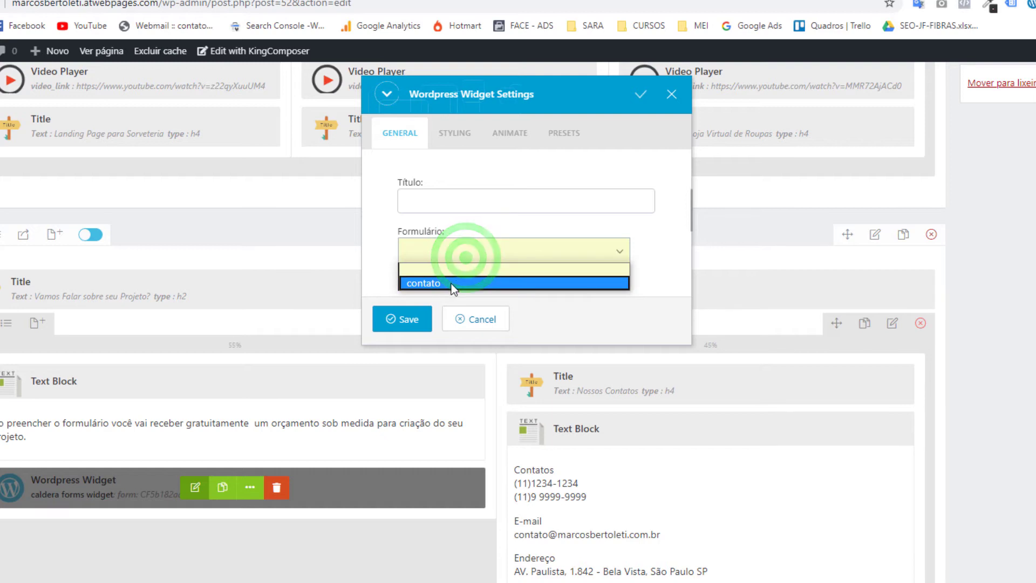
{"action": "left_click", "coordinate": [451, 283]}
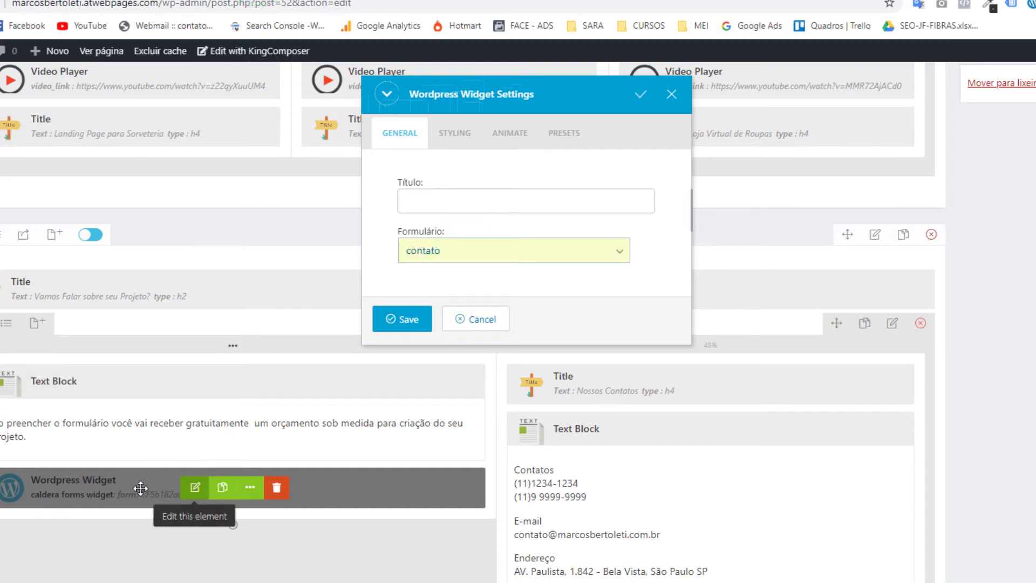
{"action": "left_click", "coordinate": [196, 488]}
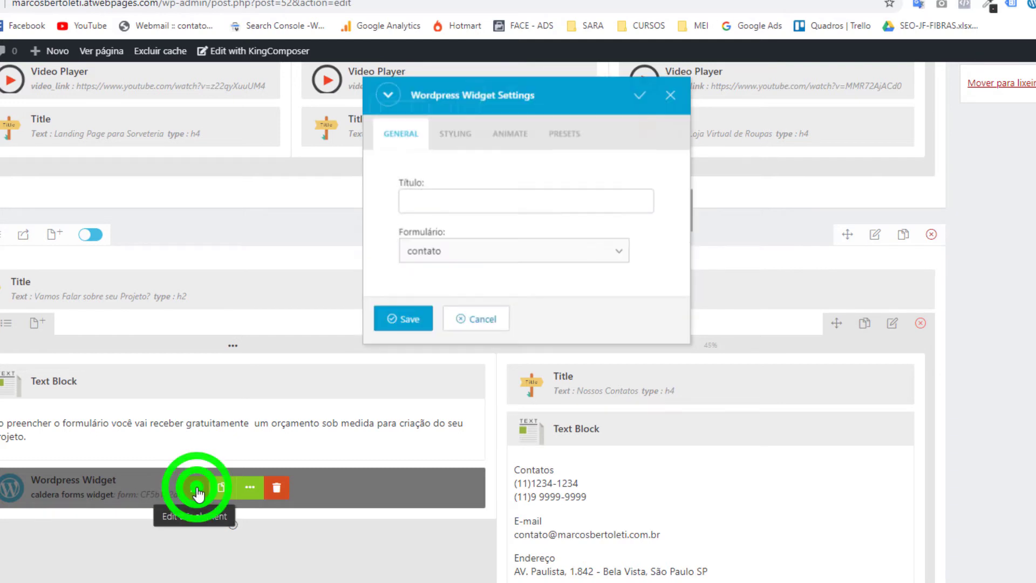
{"action": "left_click", "coordinate": [529, 257]}
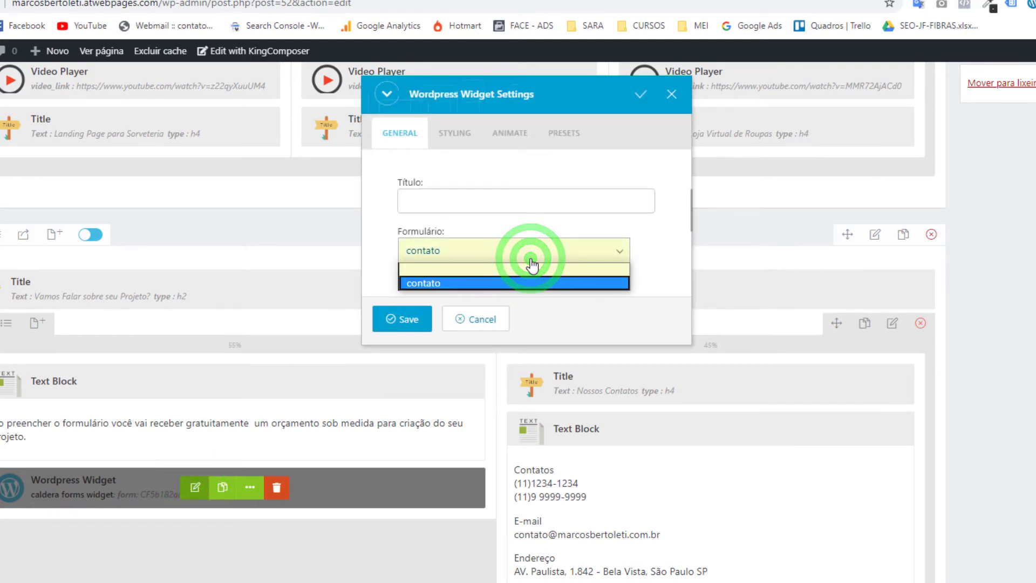
{"action": "left_click", "coordinate": [440, 283]}
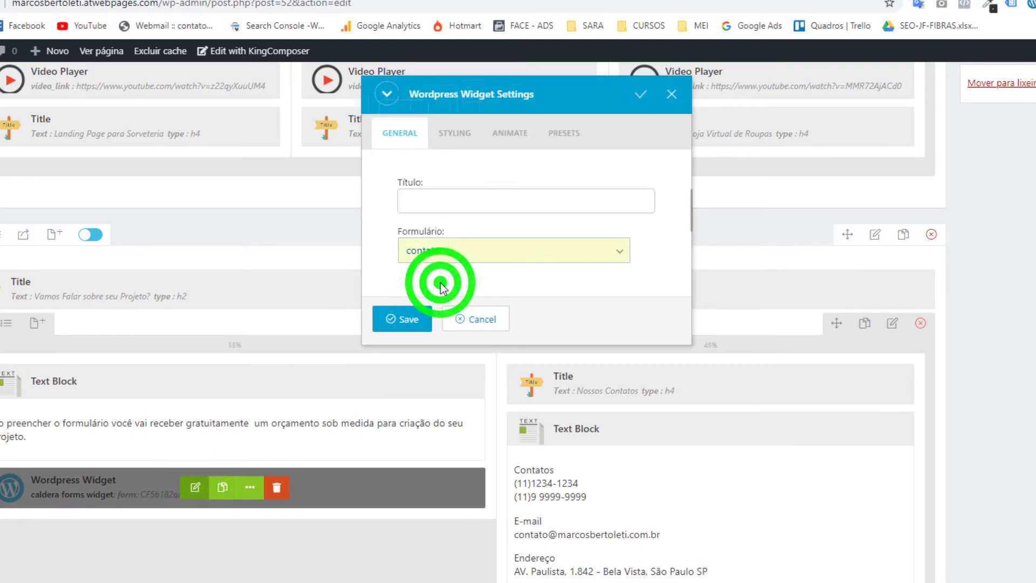
{"action": "left_click", "coordinate": [421, 321]}
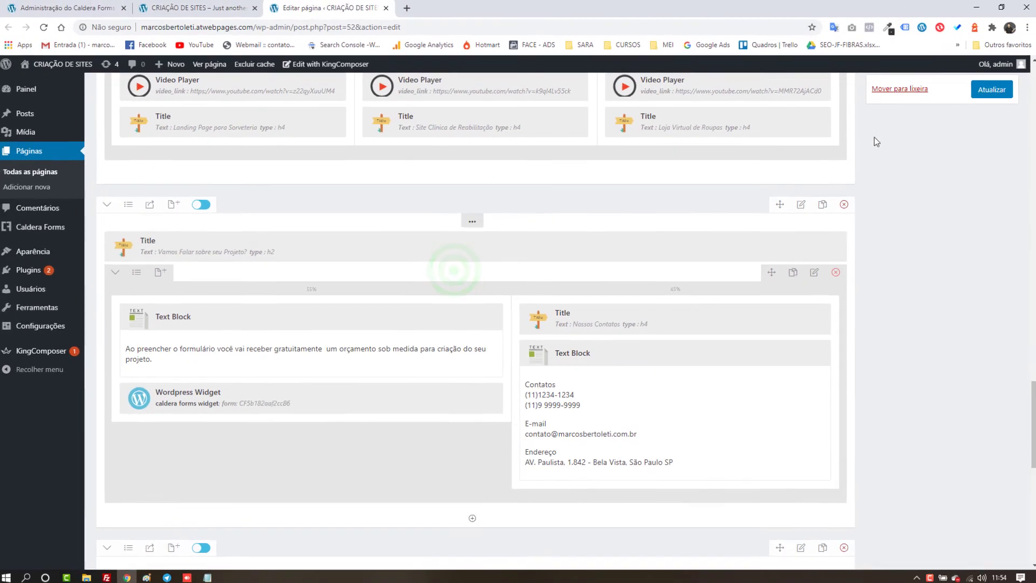
Update the Home page, then reload the live site and check the contact form in the "Vamos Falar sobre seu Projeto?" section.
{"action": "left_click", "coordinate": [987, 91]}
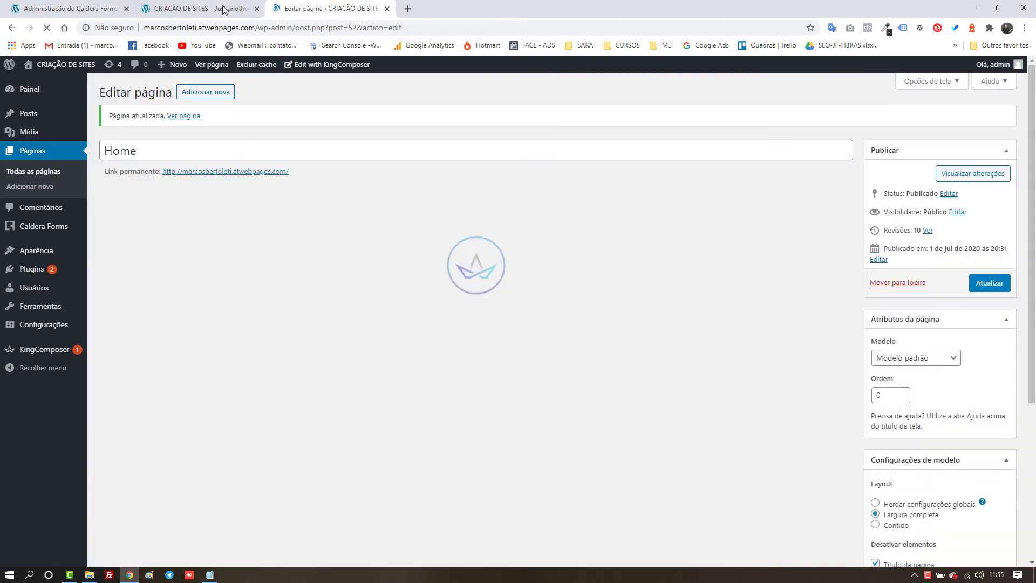
{"action": "left_click", "coordinate": [208, 5]}
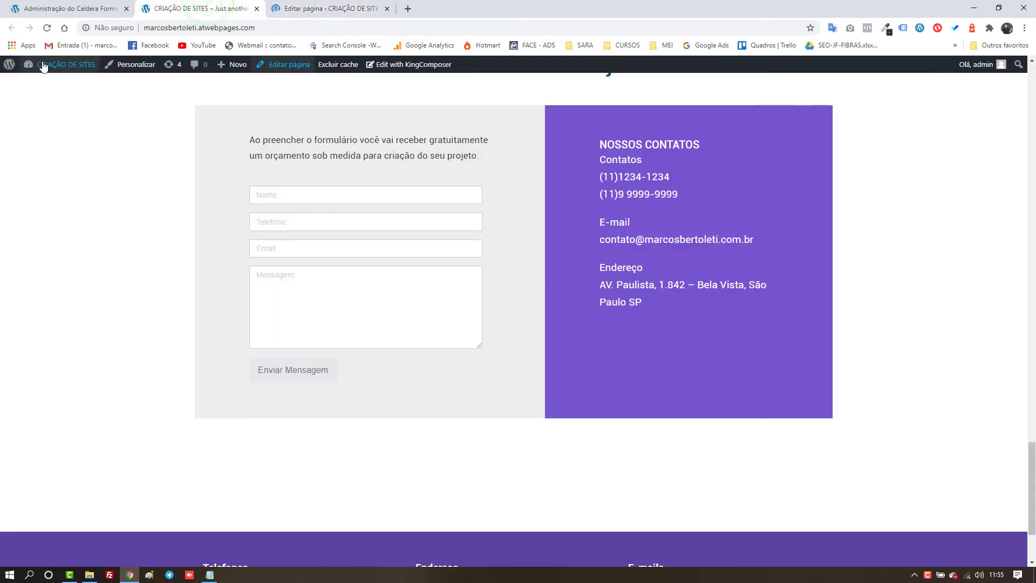
{"action": "left_click", "coordinate": [44, 27]}
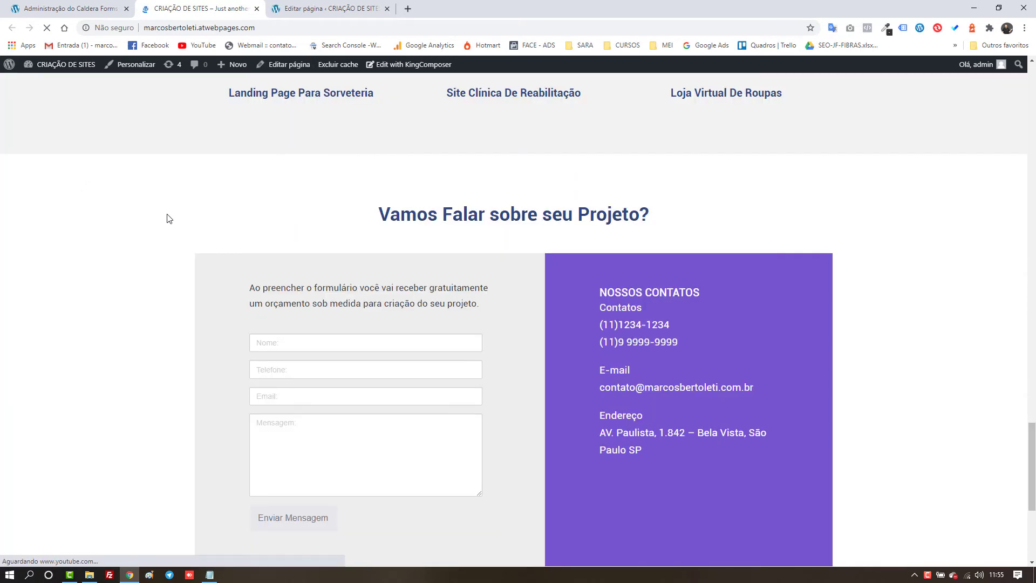
{"action": "scroll", "coordinate": [165, 259], "scroll_direction": "down", "scroll_amount": 2}
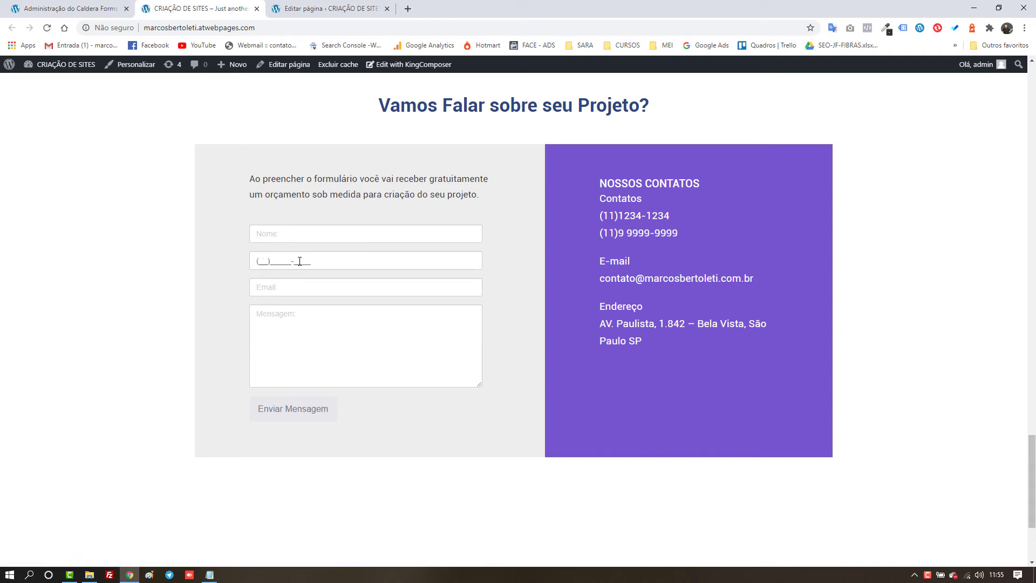
{"action": "left_click", "coordinate": [395, 424]}
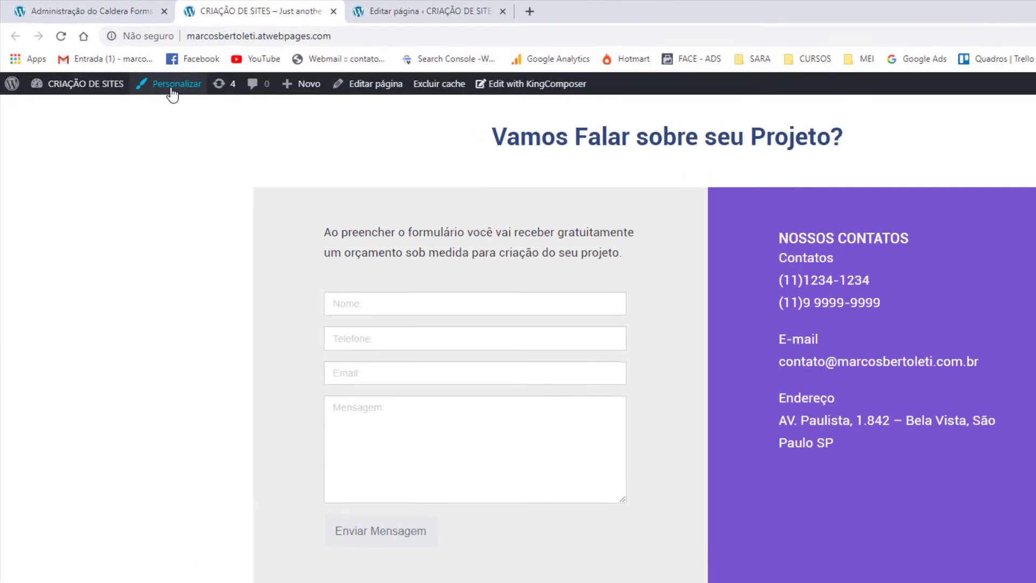
Open the site's theme customizer in a new browser tab while staying on the home page.
{"action": "right_click", "coordinate": [132, 71]}
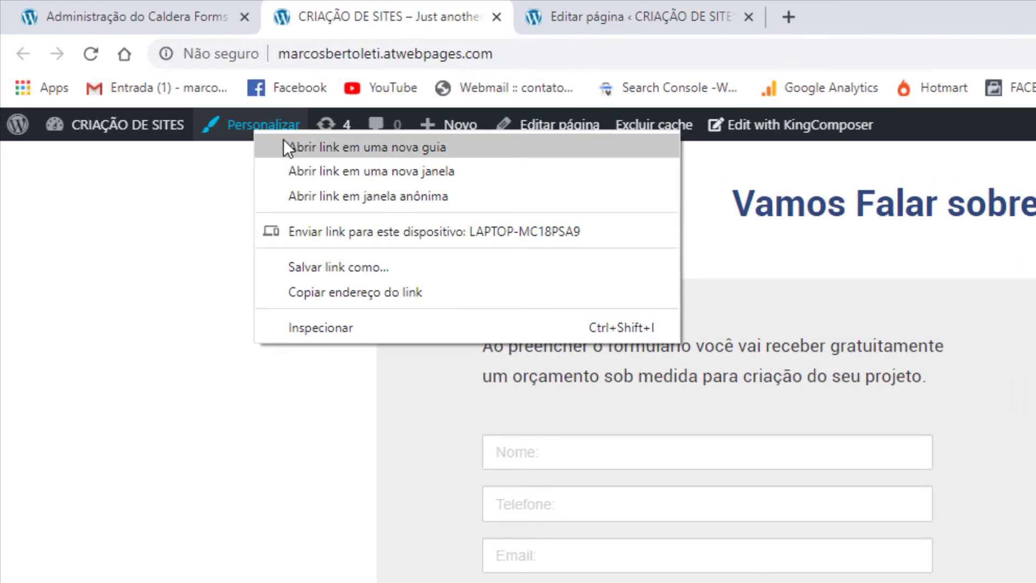
{"action": "left_click", "coordinate": [298, 144]}
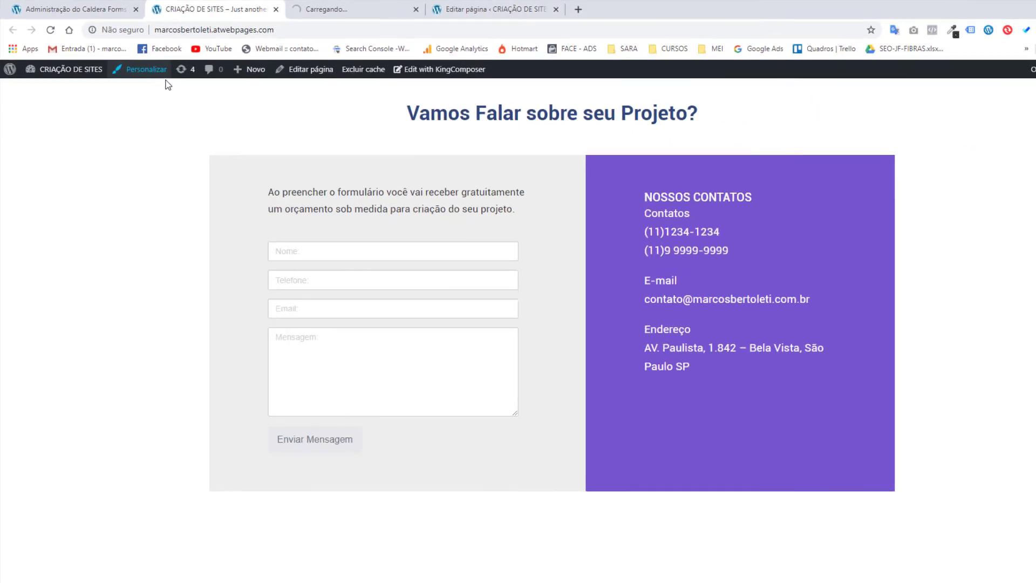
{"action": "right_click", "coordinate": [143, 75]}
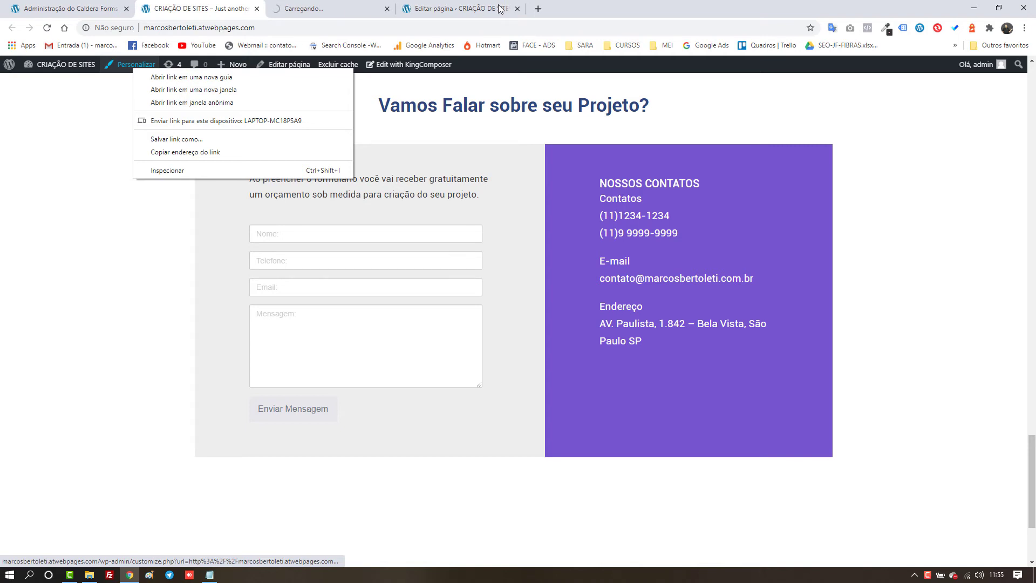
{"action": "left_click", "coordinate": [435, 134]}
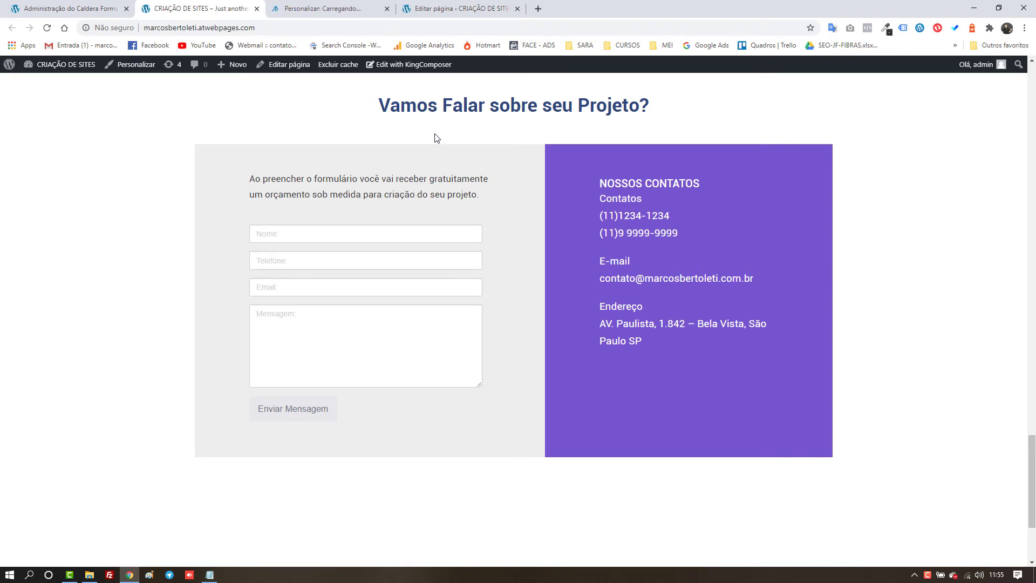
Switch to Notepad and copy the .botaoAzulForm CSS rule under "COR DO BOTÃO DO FORMULÁRIO" in senha-gratis, returning to the browser.
{"action": "left_click", "coordinate": [210, 575]}
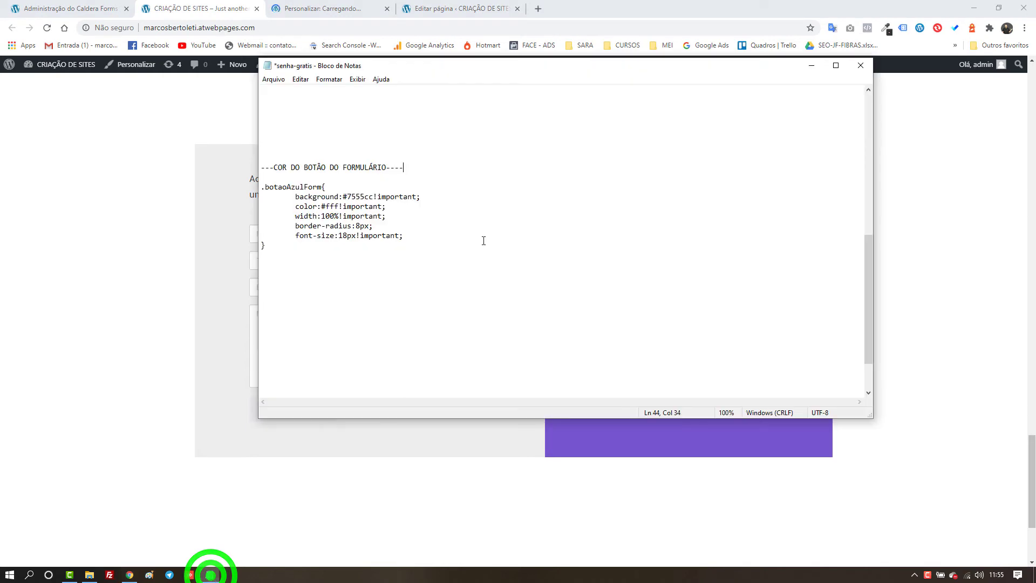
{"action": "left_click_drag", "start_coordinate": [266, 246], "coordinate": [261, 187]}
{"action": "key", "text": "ctrl+c"}
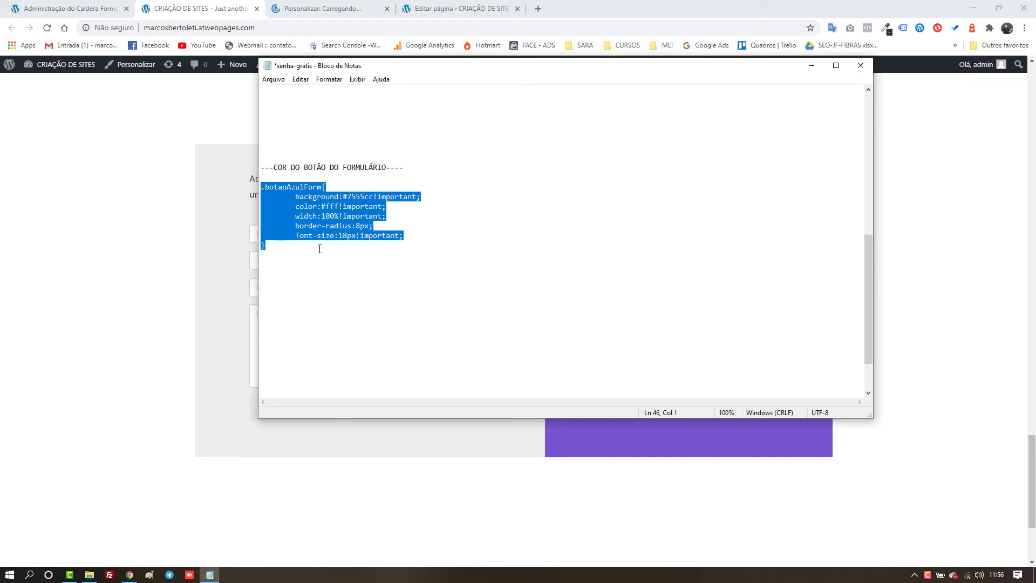
{"action": "left_click", "coordinate": [204, 245]}
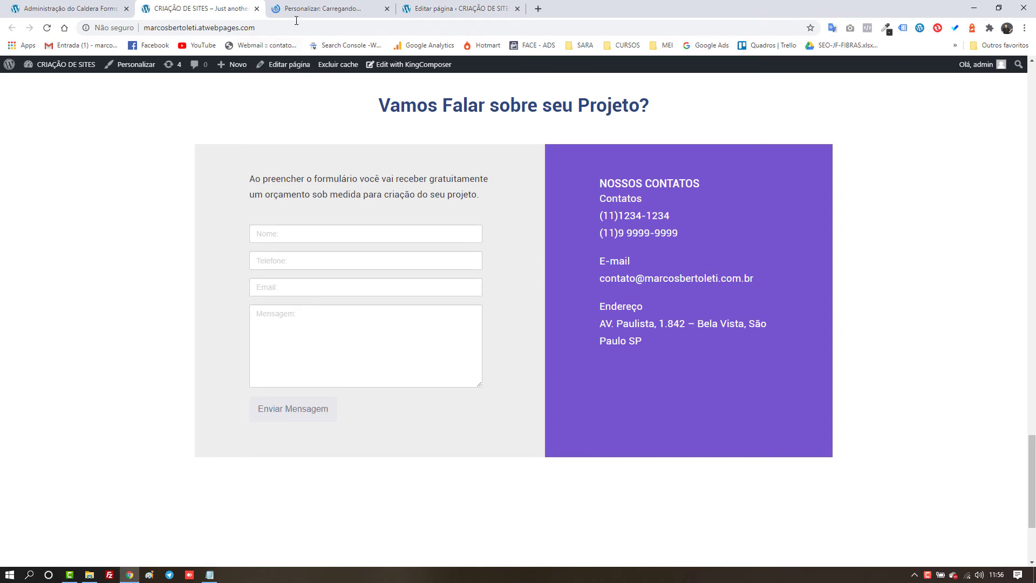
Open the additional CSS editor in the customizer and bring the contact form with its "Enviar Mensagem" button into the preview.
{"action": "left_click", "coordinate": [311, 9]}
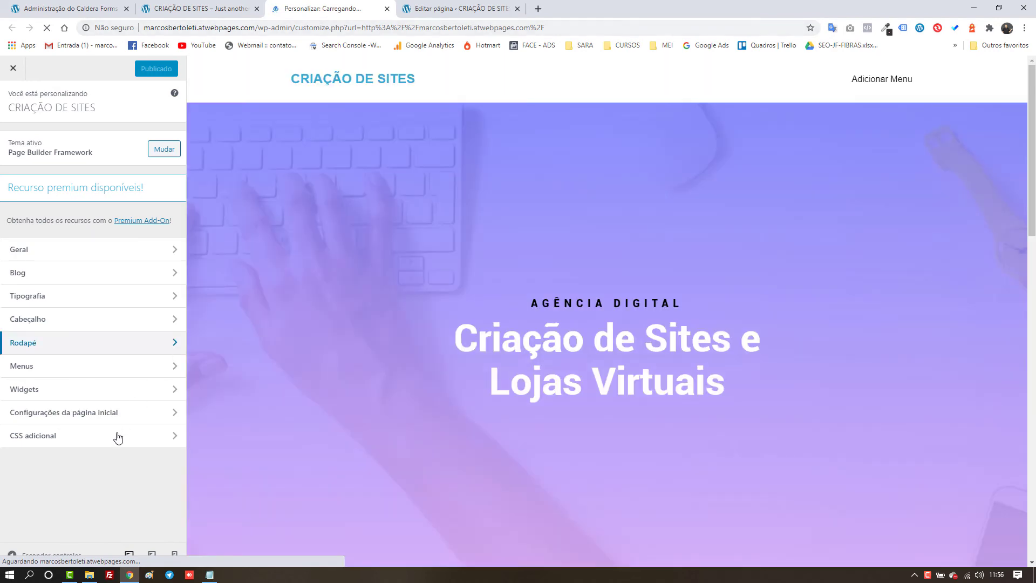
{"action": "left_click", "coordinate": [118, 438]}
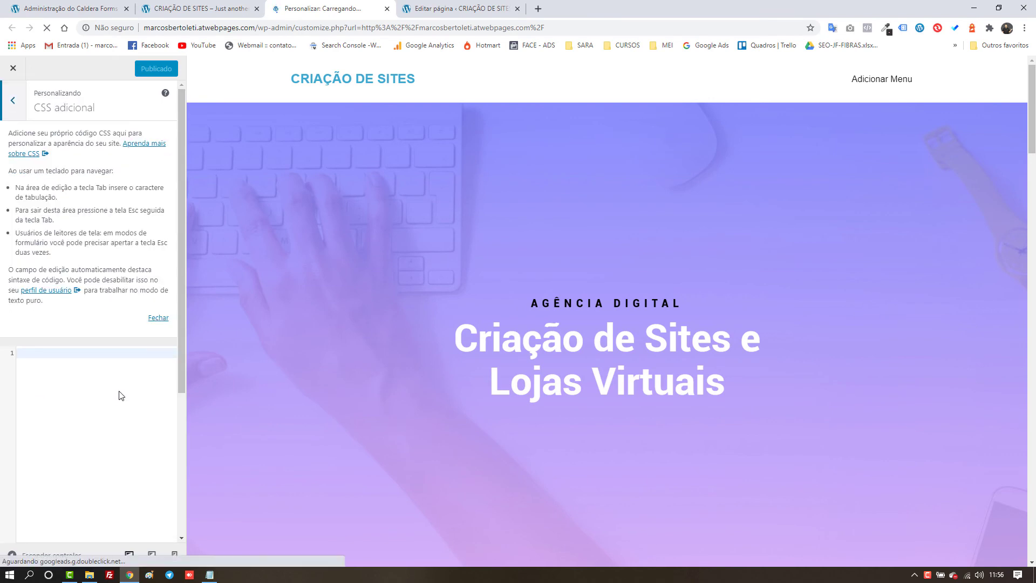
{"action": "scroll", "coordinate": [277, 358], "scroll_direction": "down", "scroll_amount": 10}
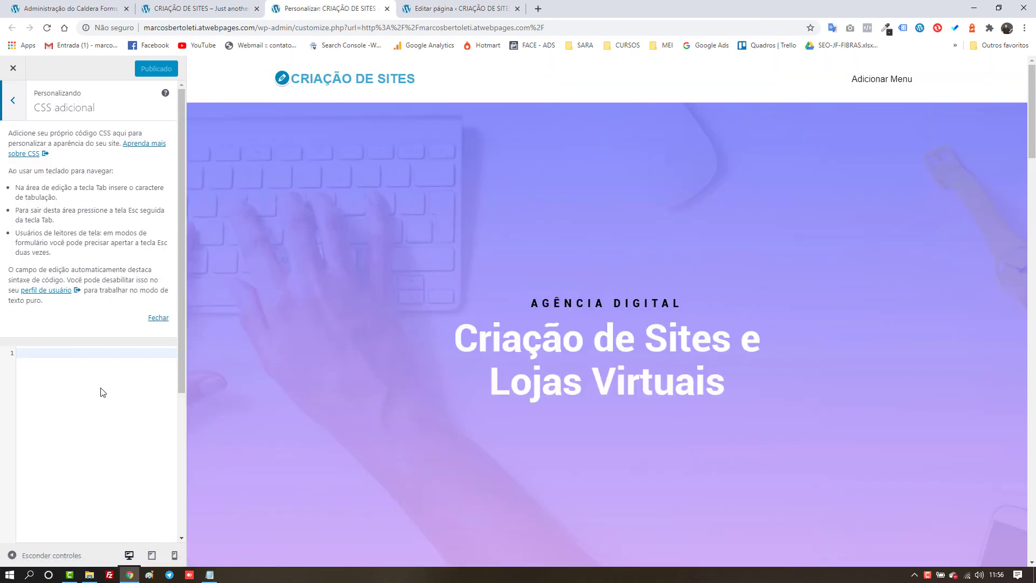
{"action": "scroll", "coordinate": [102, 393], "scroll_direction": "down", "scroll_amount": 2}
{"action": "scroll", "coordinate": [102, 393], "scroll_direction": "down", "scroll_amount": 2}
{"action": "scroll", "coordinate": [102, 394], "scroll_direction": "up", "scroll_amount": 5}
{"action": "scroll", "coordinate": [411, 367], "scroll_direction": "down", "scroll_amount": 8}
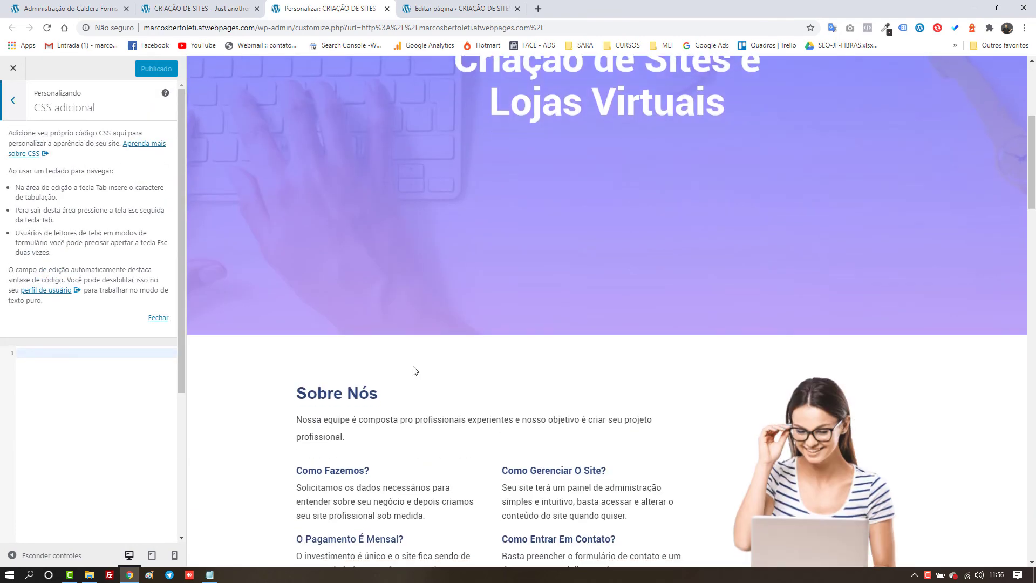
{"action": "scroll", "coordinate": [414, 367], "scroll_direction": "down", "scroll_amount": 20}
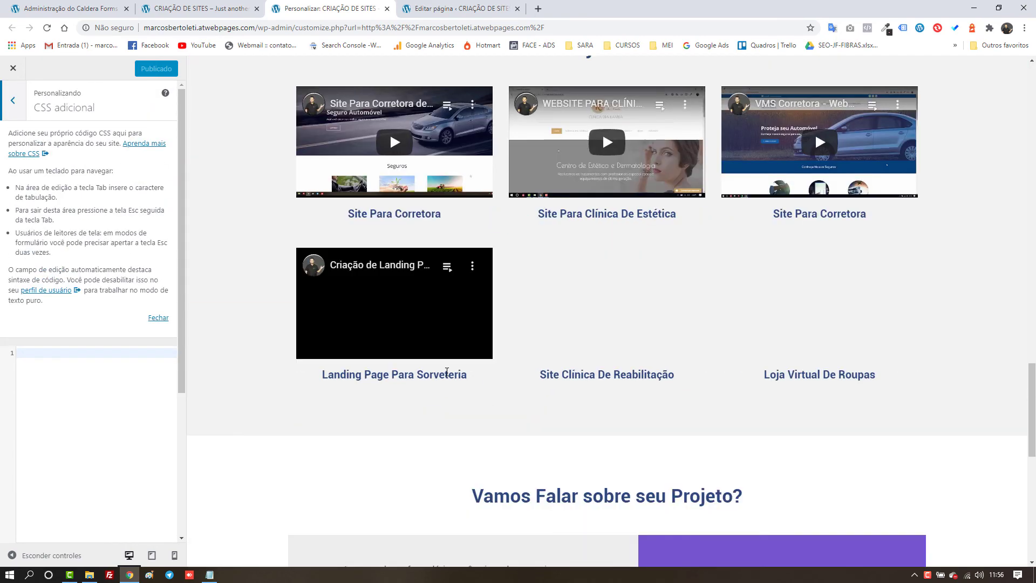
{"action": "scroll", "coordinate": [445, 371], "scroll_direction": "down", "scroll_amount": 3}
{"action": "scroll", "coordinate": [525, 429], "scroll_direction": "up", "scroll_amount": 1}
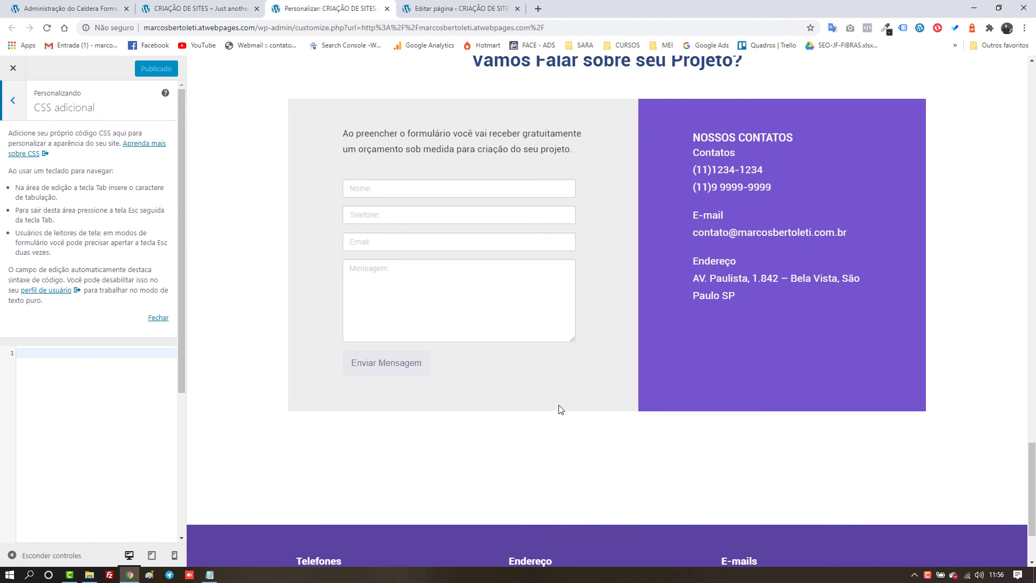
{"action": "left_click", "coordinate": [542, 399]}
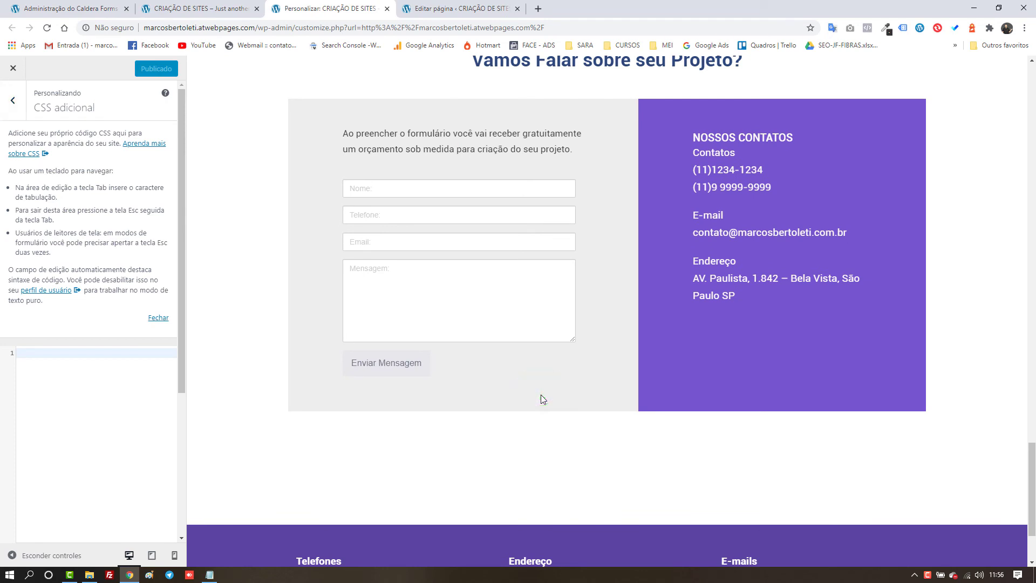
Paste the copied .botaoAzulForm rule into the additional CSS editor so that it is the only rule there.
{"action": "left_click", "coordinate": [104, 364]}
{"action": "key", "text": "ctrl+v"}
{"action": "left_click", "coordinate": [76, 437]}
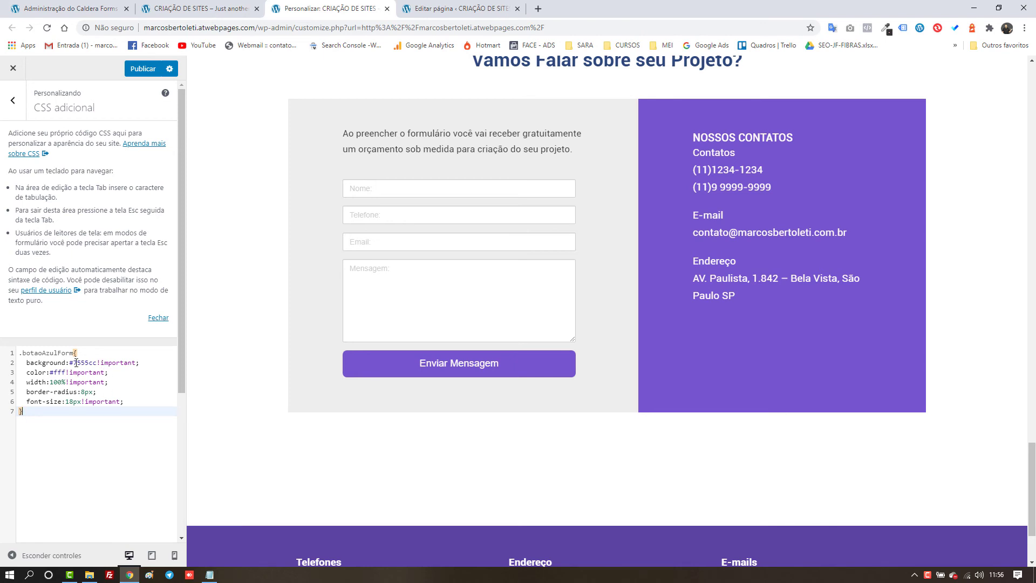
{"action": "key", "text": "ctrl+a"}
{"action": "key", "text": "ctrl+c"}
{"action": "key", "text": "BackSpace"}
{"action": "key", "text": "ctrl+v"}
{"action": "left_click", "coordinate": [42, 411]}
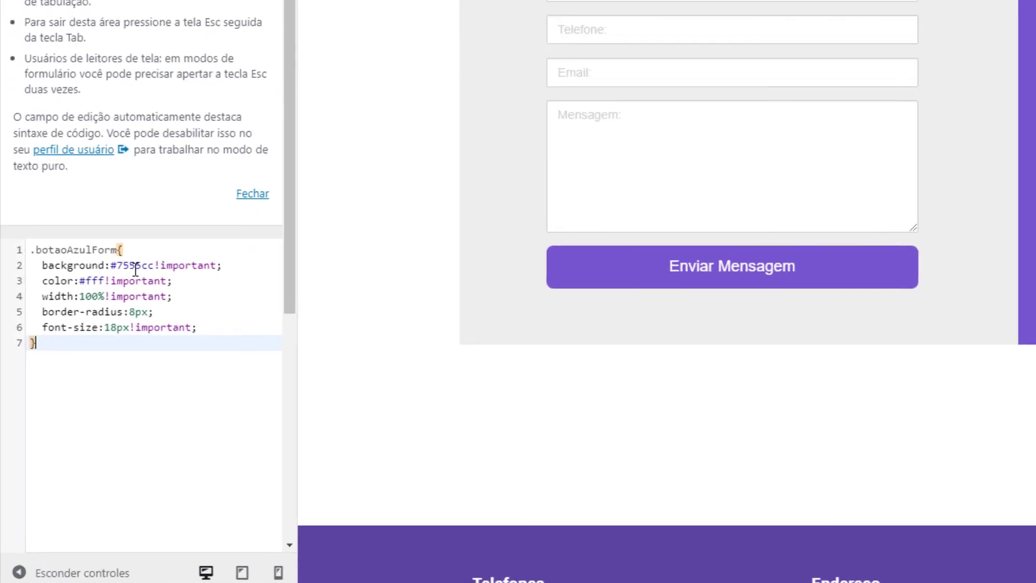
Try green as the background value in the .botaoAzulForm rule, keeping !important.
{"action": "double_click", "coordinate": [84, 364]}
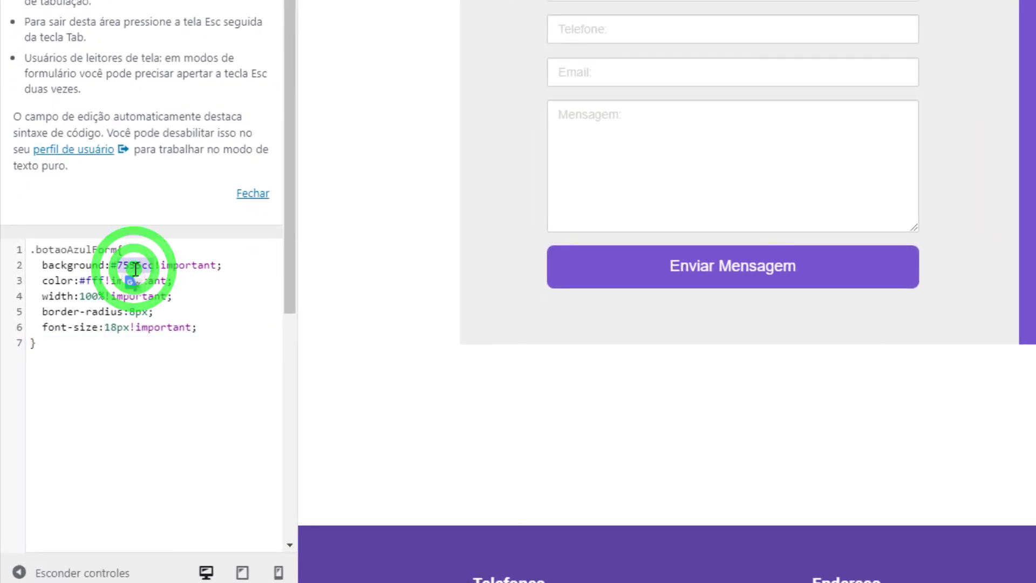
{"action": "key", "text": "BackSpace"}
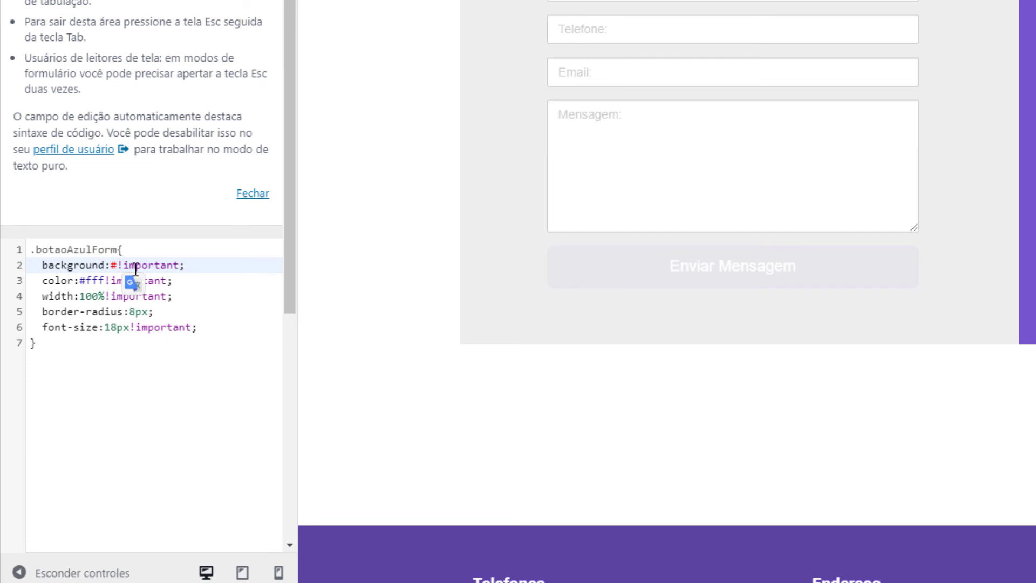
{"action": "key", "text": "BackSpace"}
{"action": "type", "text": "gr"}
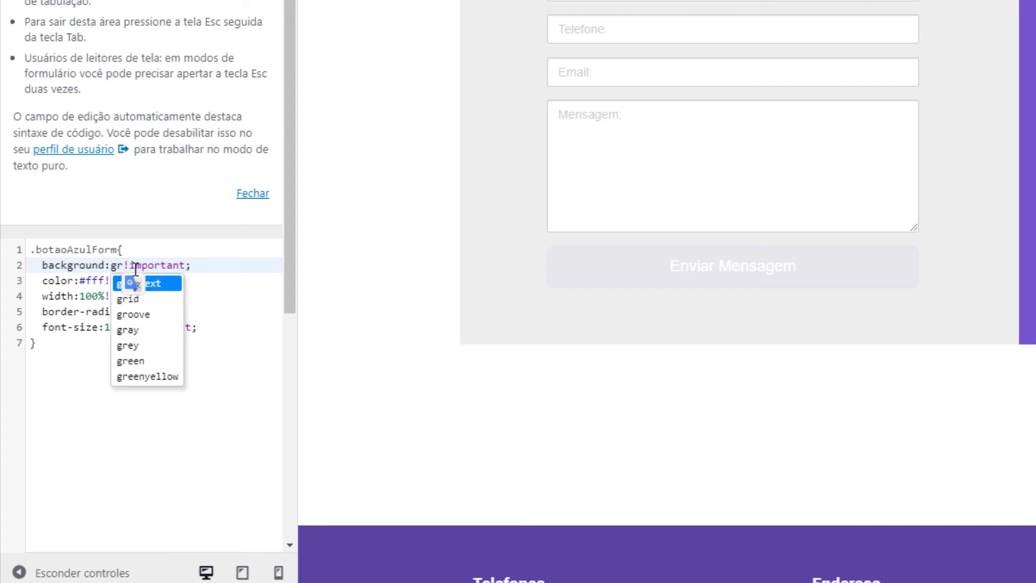
{"action": "type", "text": "een"}
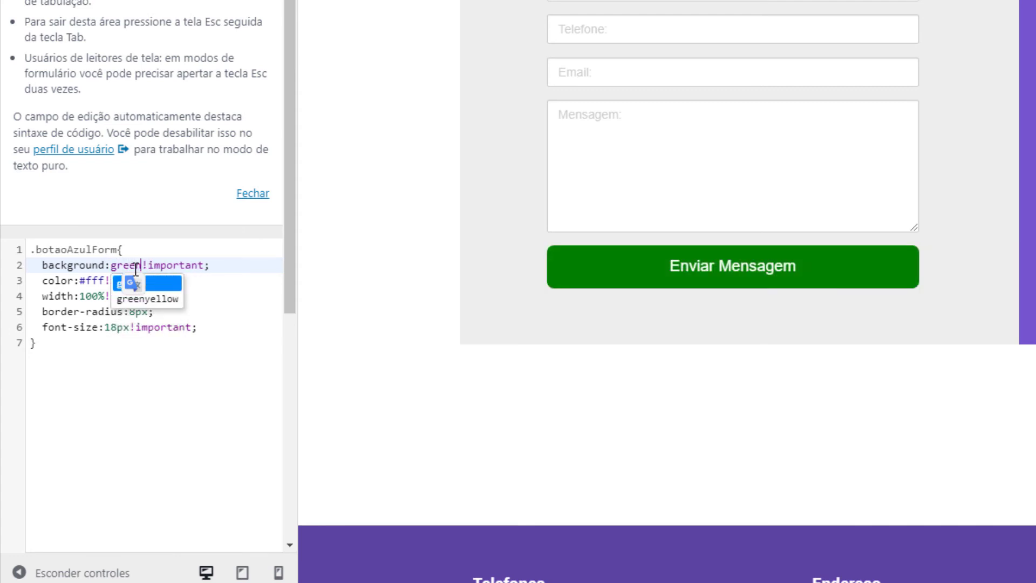
Try red as the background value of the .botaoAzulForm rule instead of green.
{"action": "key", "text": "BackSpace"}
{"action": "key", "text": "BackSpace"}
{"action": "key", "text": "BackSpace"}
{"action": "key", "text": "BackSpace"}
{"action": "key", "text": "BackSpace"}
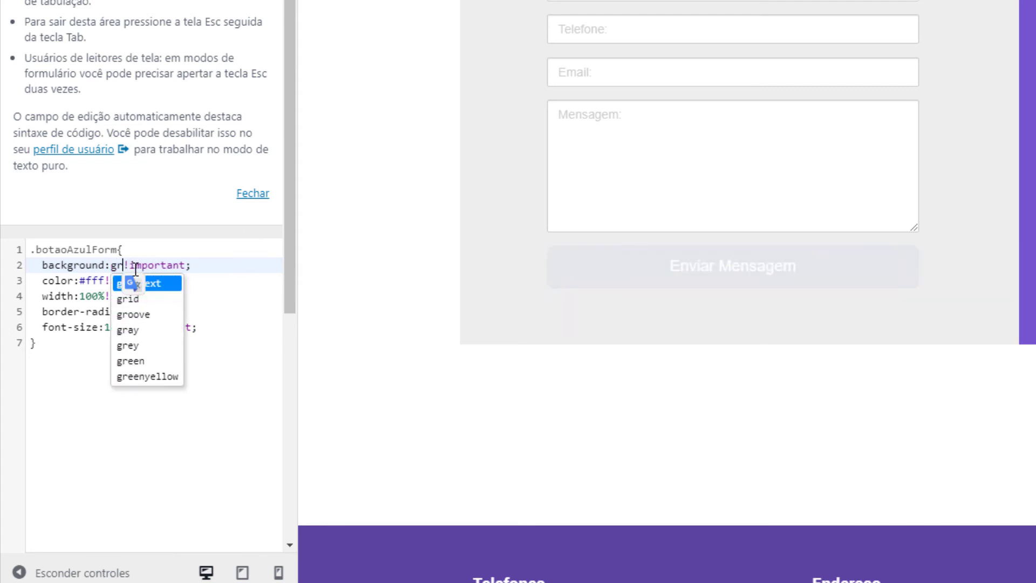
{"action": "type", "text": "red"}
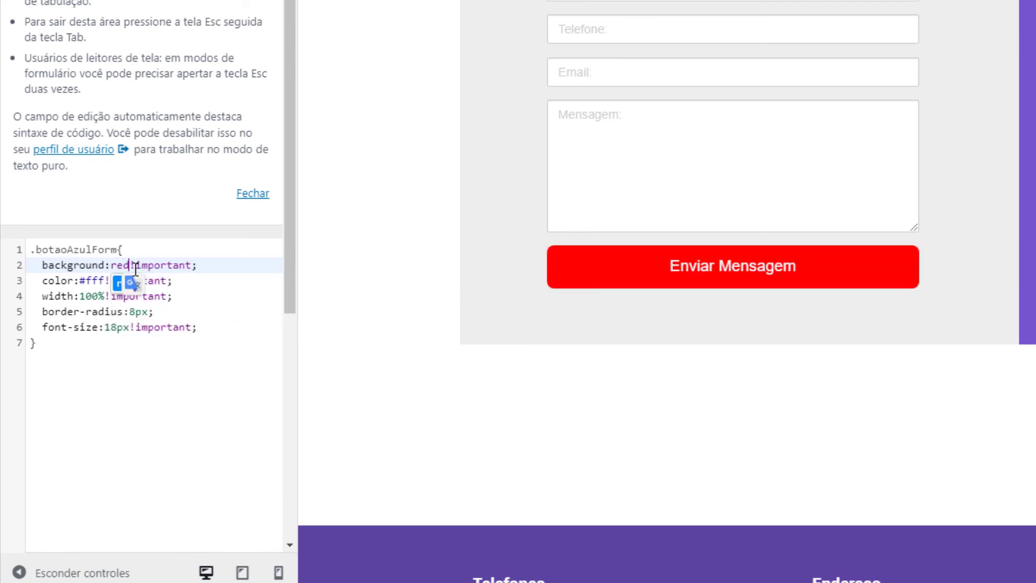
Try black as the background value of the .botaoAzulForm rule instead of red.
{"action": "key", "text": "BackSpace"}
{"action": "key", "text": "BackSpace"}
{"action": "key", "text": "BackSpace"}
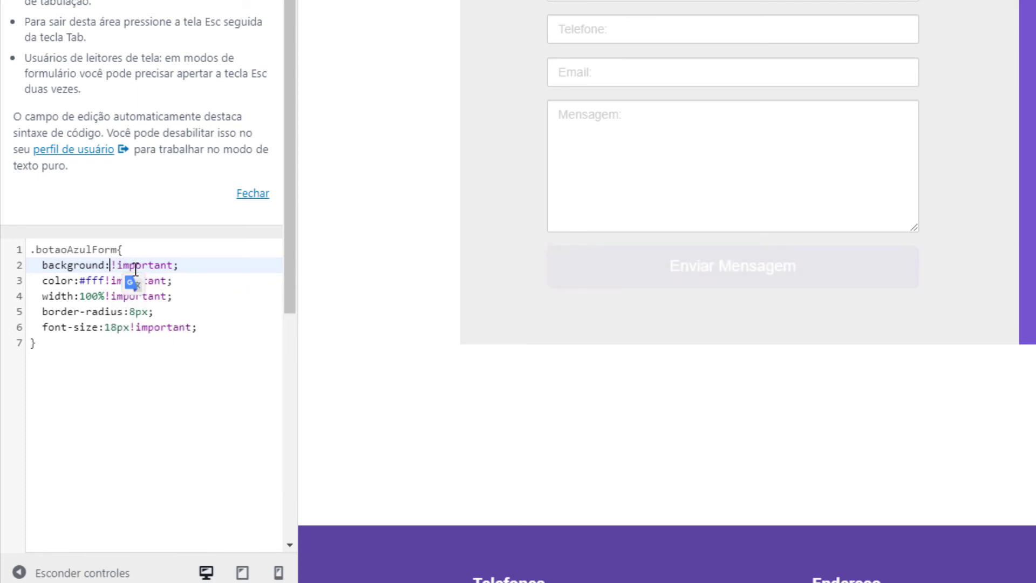
{"action": "type", "text": "black"}
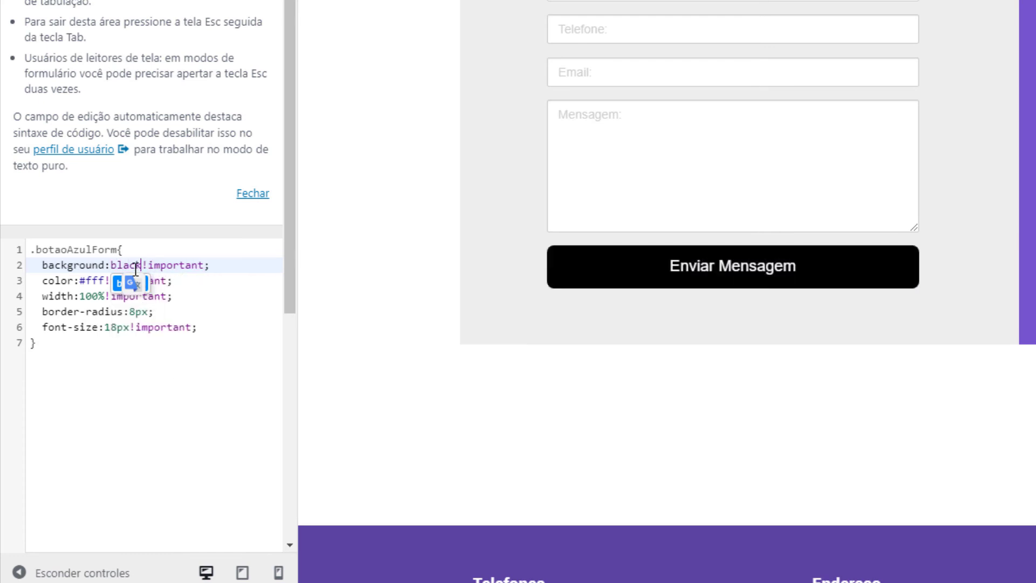
Undo the trial background colours in the .botaoAzulForm rule back to #7555cc.
{"action": "key", "text": "ctrl+z"}
{"action": "key", "text": "ctrl+z"}
{"action": "key", "text": "ctrl+z"}
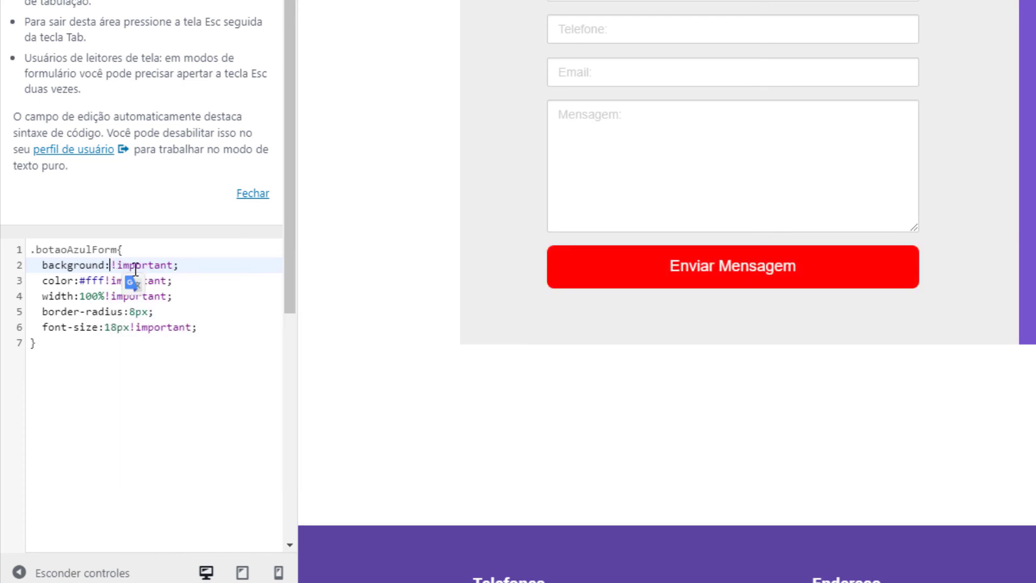
{"action": "type", "text": "green"}
{"action": "key", "text": "ctrl+z"}
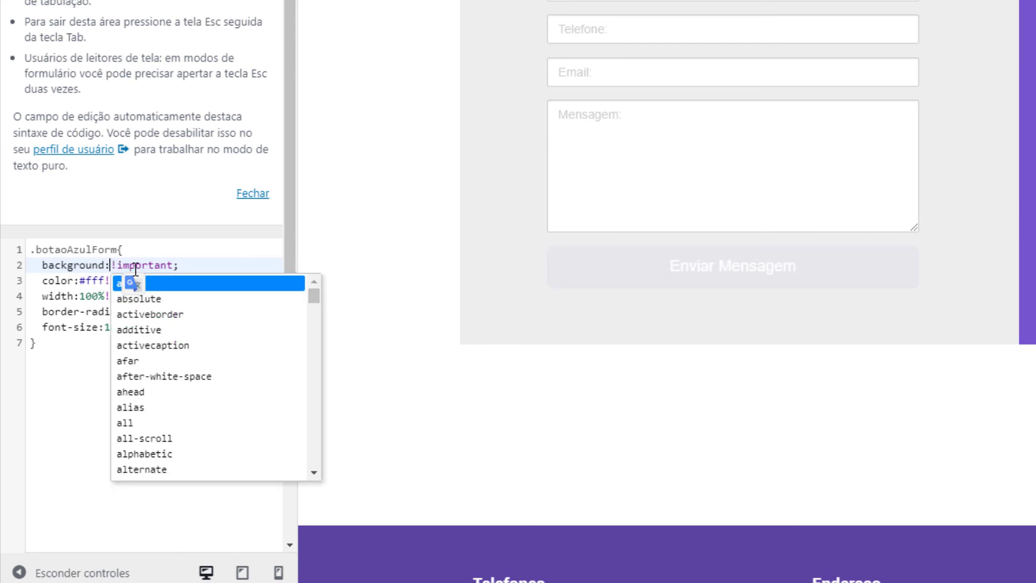
{"action": "key", "text": "ctrl+z"}
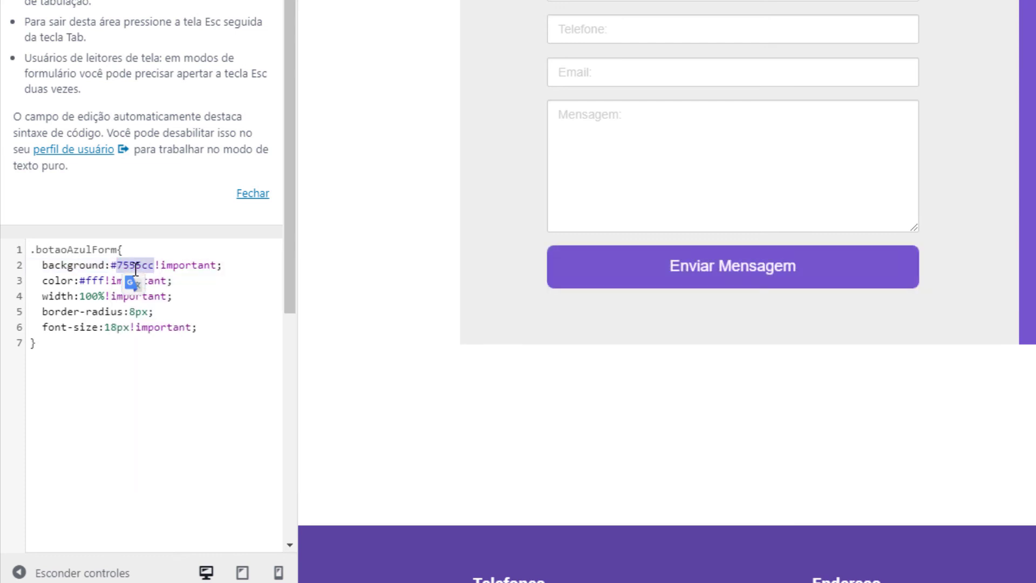
{"action": "left_click", "coordinate": [190, 280]}
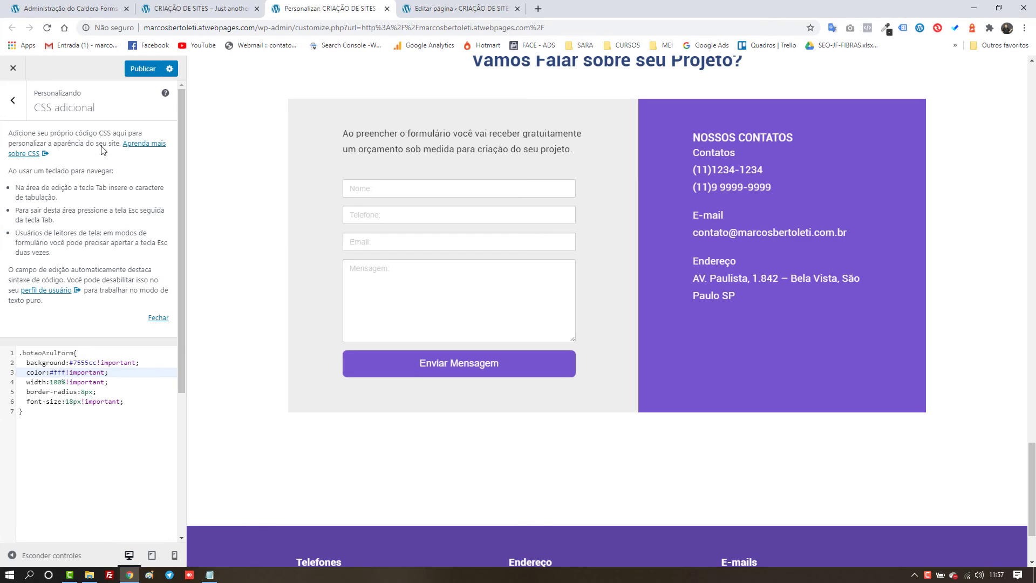
Publish the additional CSS, then reload the live site to check the "Enviar Mensagem" button in the contact section.
{"action": "left_click", "coordinate": [137, 70]}
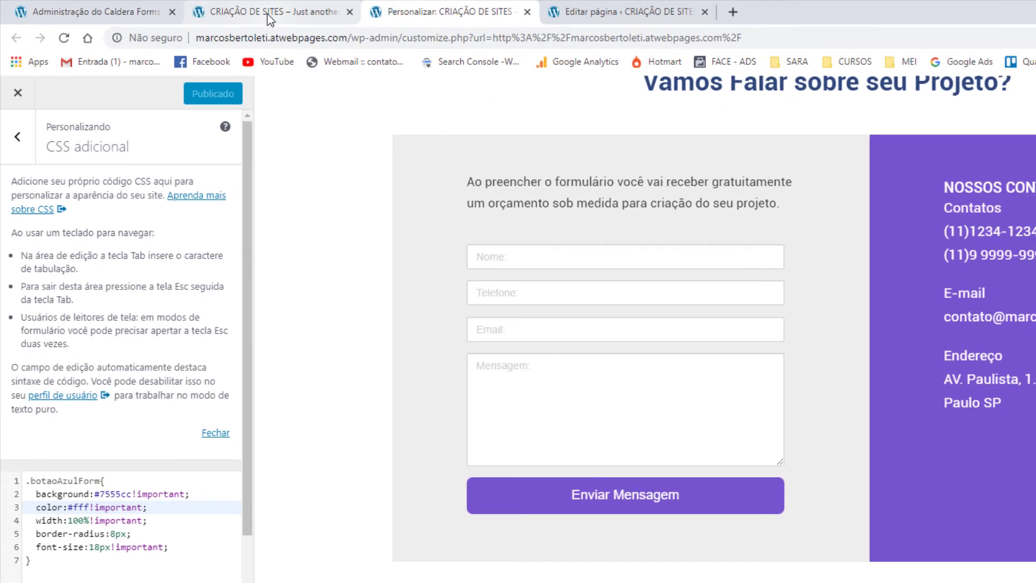
{"action": "left_click", "coordinate": [468, 21]}
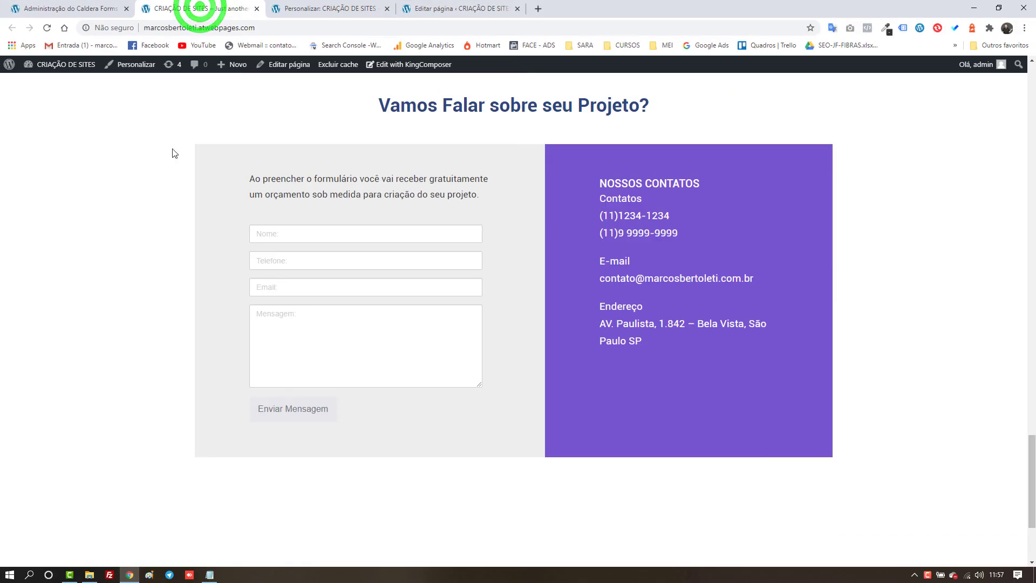
{"action": "left_click", "coordinate": [49, 30]}
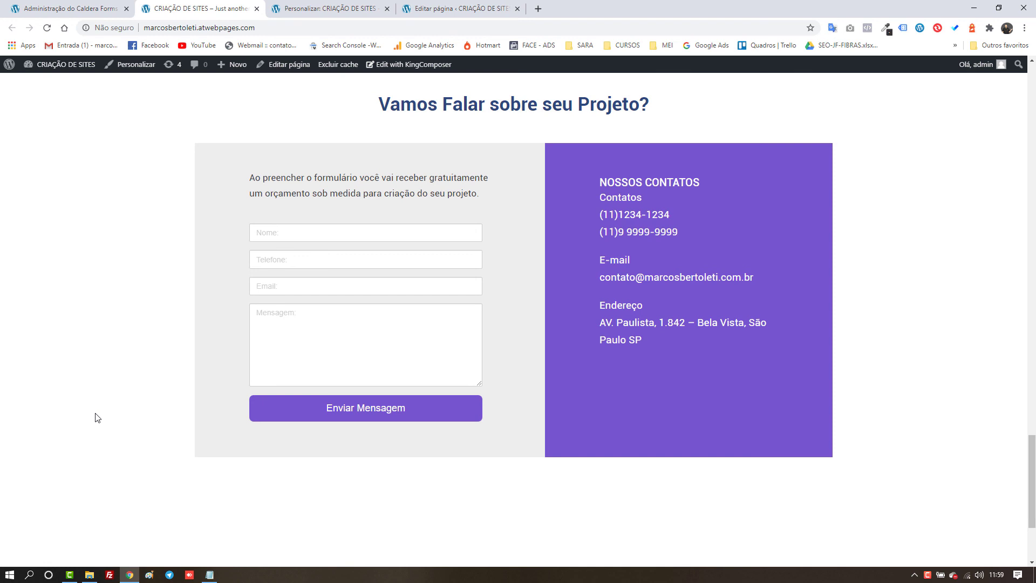
Look over the upper part of the live home page, from the header to the "Sobre Nós" section and back.
{"action": "key", "text": "Home"}
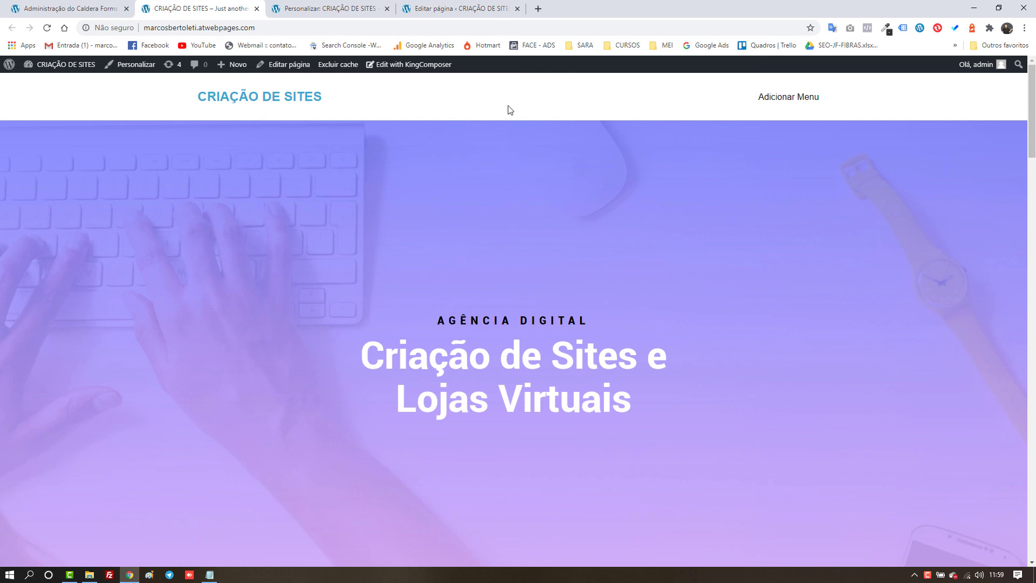
{"action": "scroll", "coordinate": [510, 110], "scroll_direction": "down", "scroll_amount": 10}
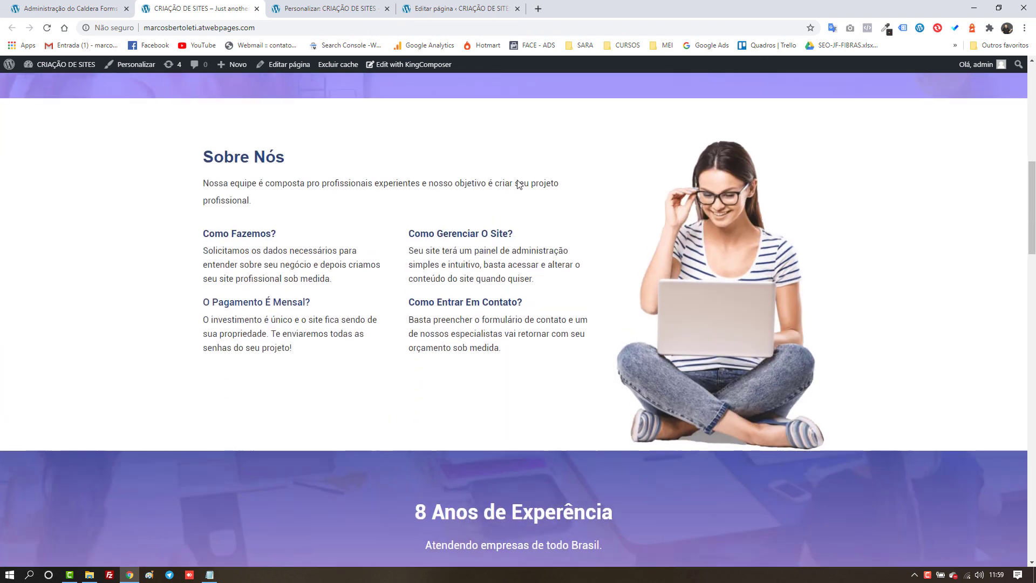
{"action": "scroll", "coordinate": [514, 292], "scroll_direction": "up", "scroll_amount": 10}
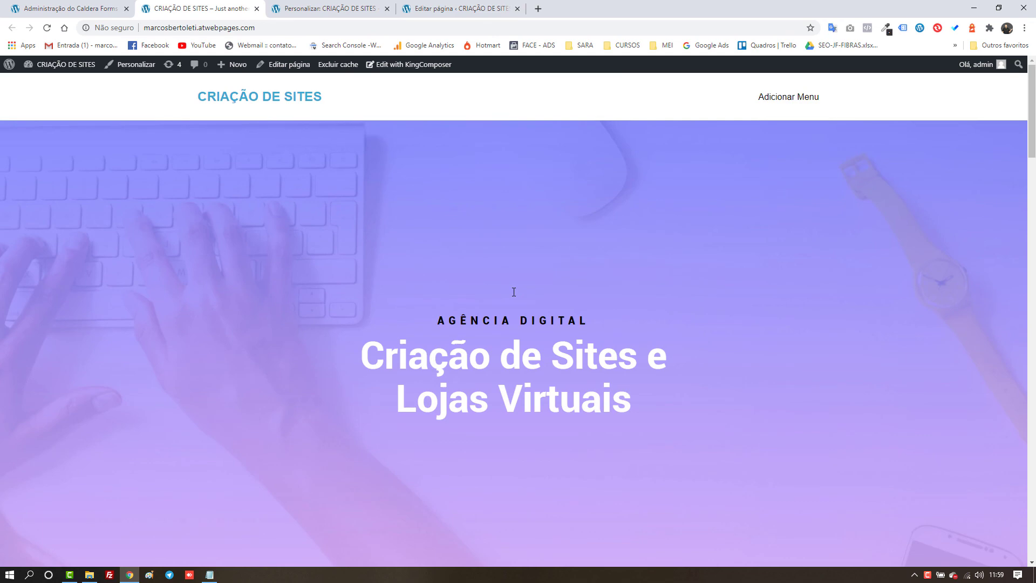